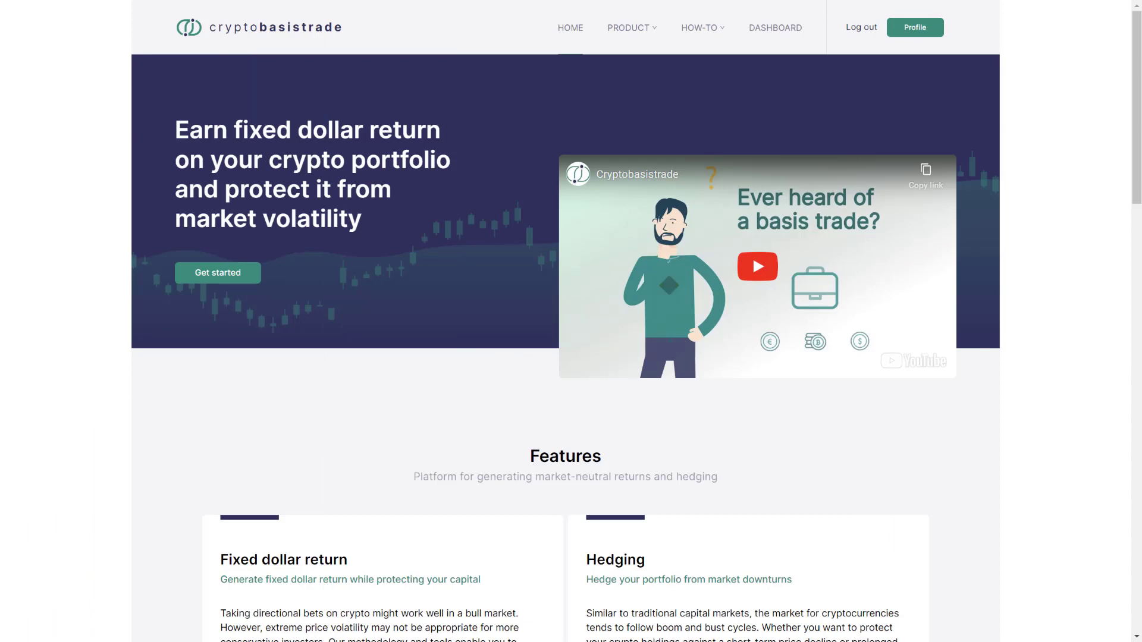
Open the profile page and view the options for adding an exchange and the list of IP addresses
click(913, 37)
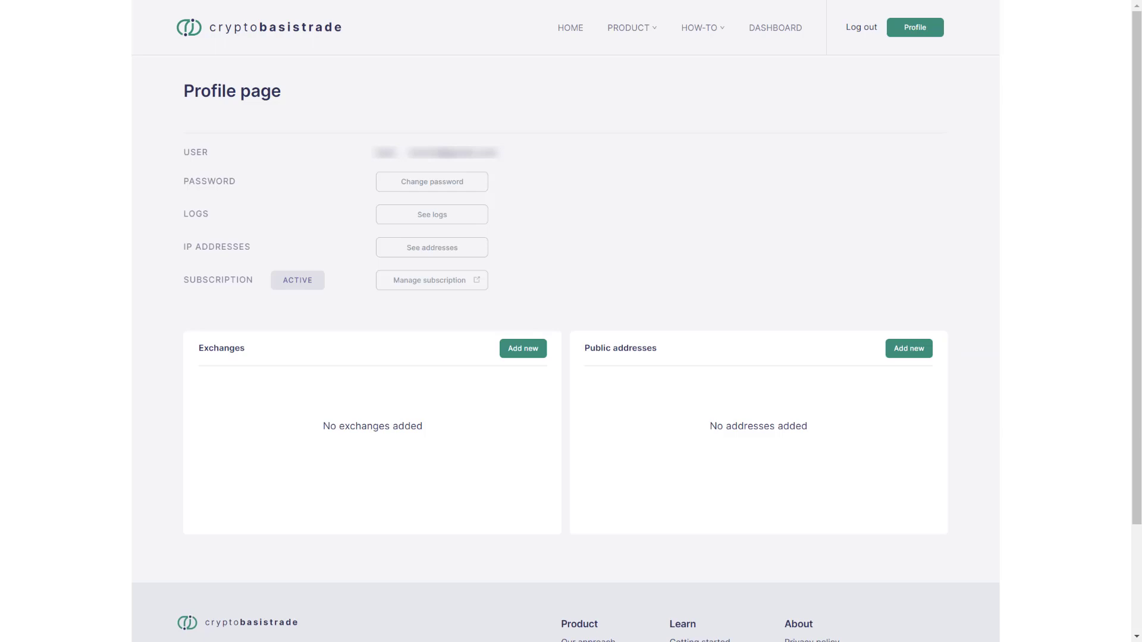
click(525, 353)
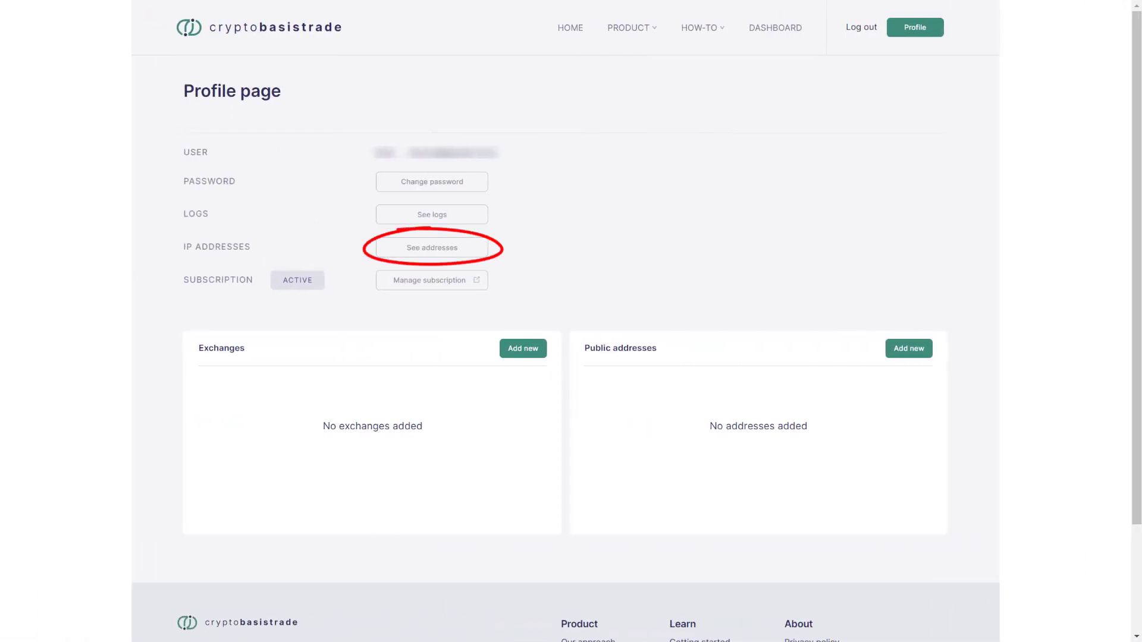
click(456, 252)
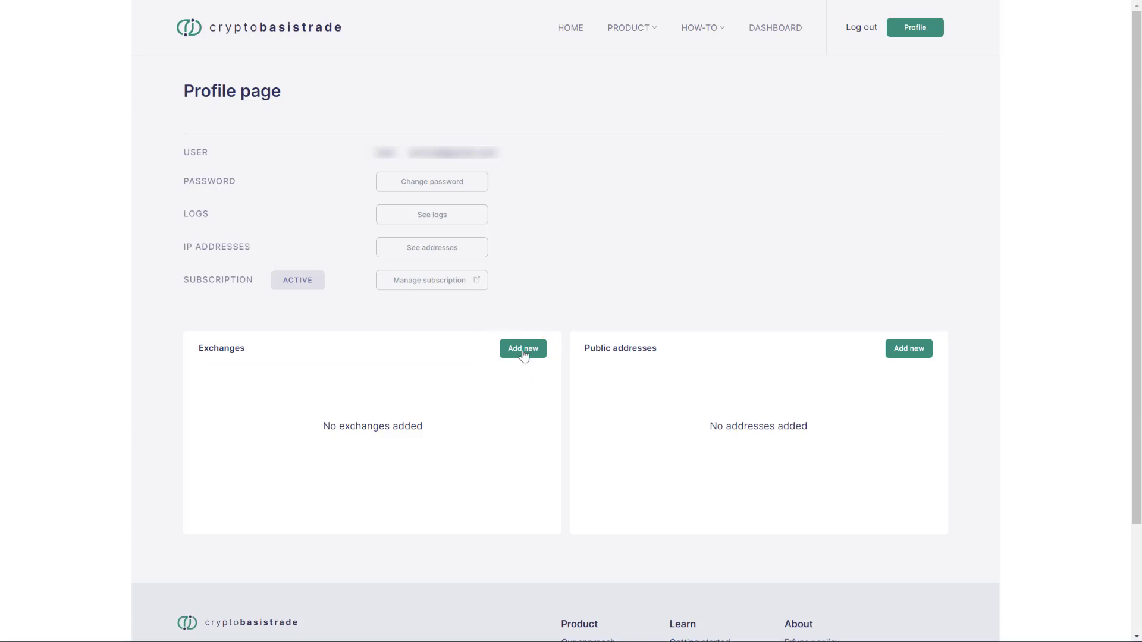
Add Kraken as a new exchange, pasting in its API key and secret key
click(523, 349)
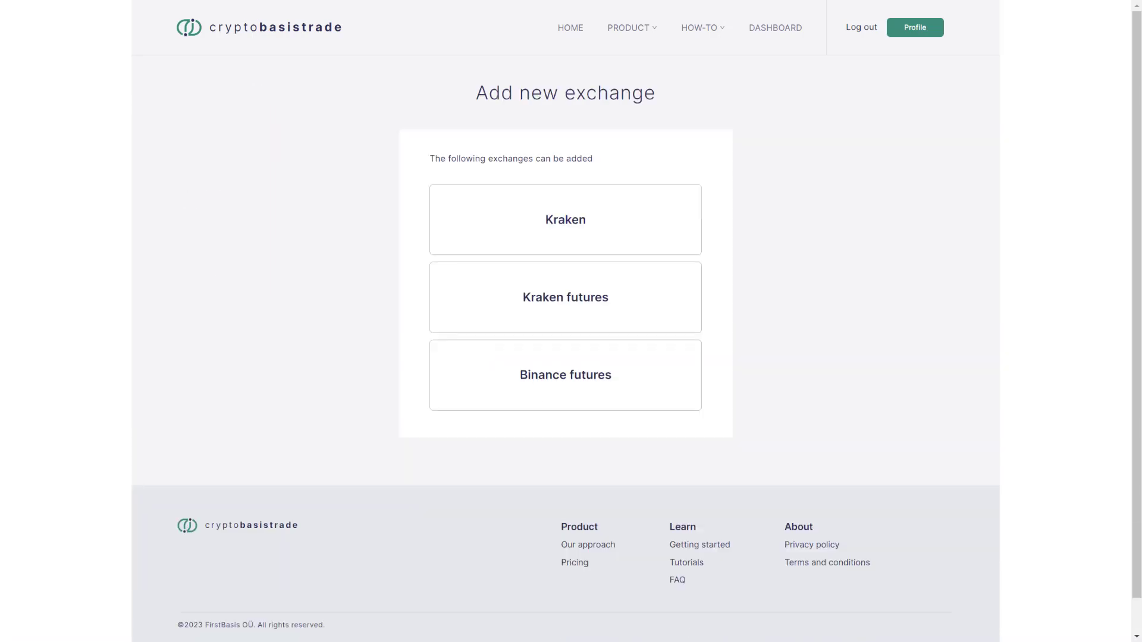
click(609, 230)
key(ctrl+v)
key(Tab)
key(ctrl+v)
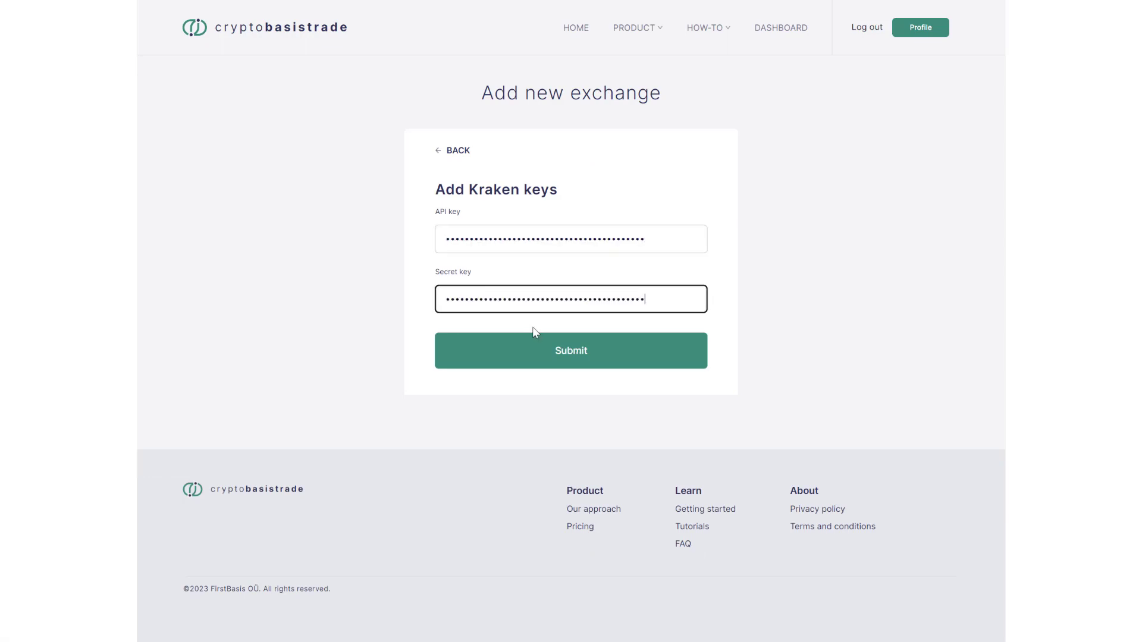
click(561, 350)
Add Kraken futures as a new exchange, pasting in its API key and secret key
click(521, 348)
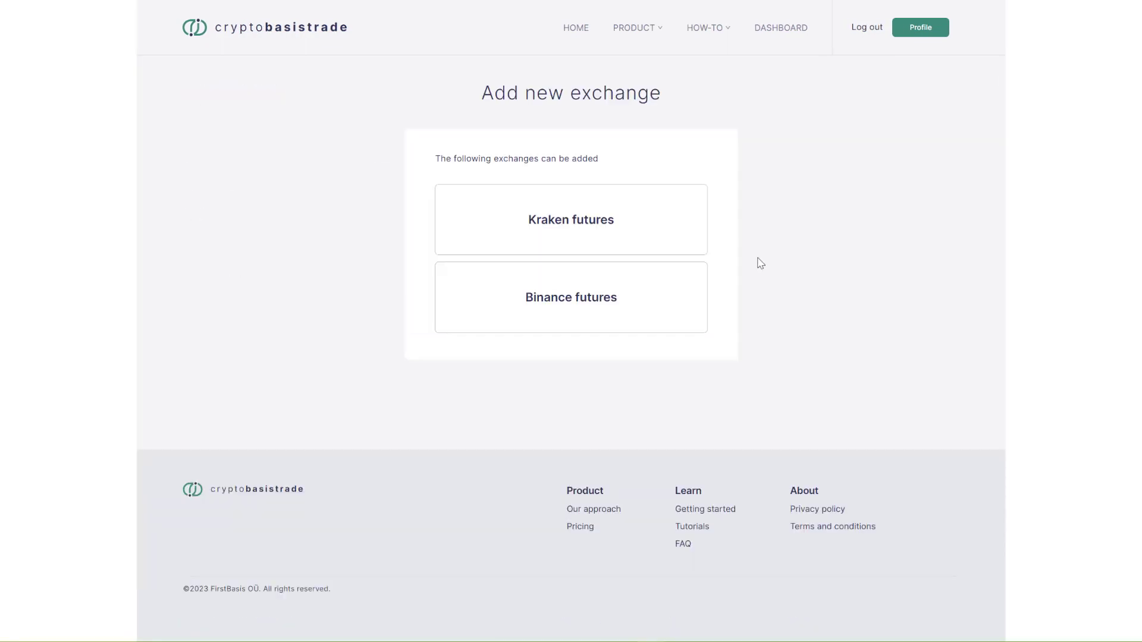
click(589, 237)
key(ctrl+v)
key(Tab)
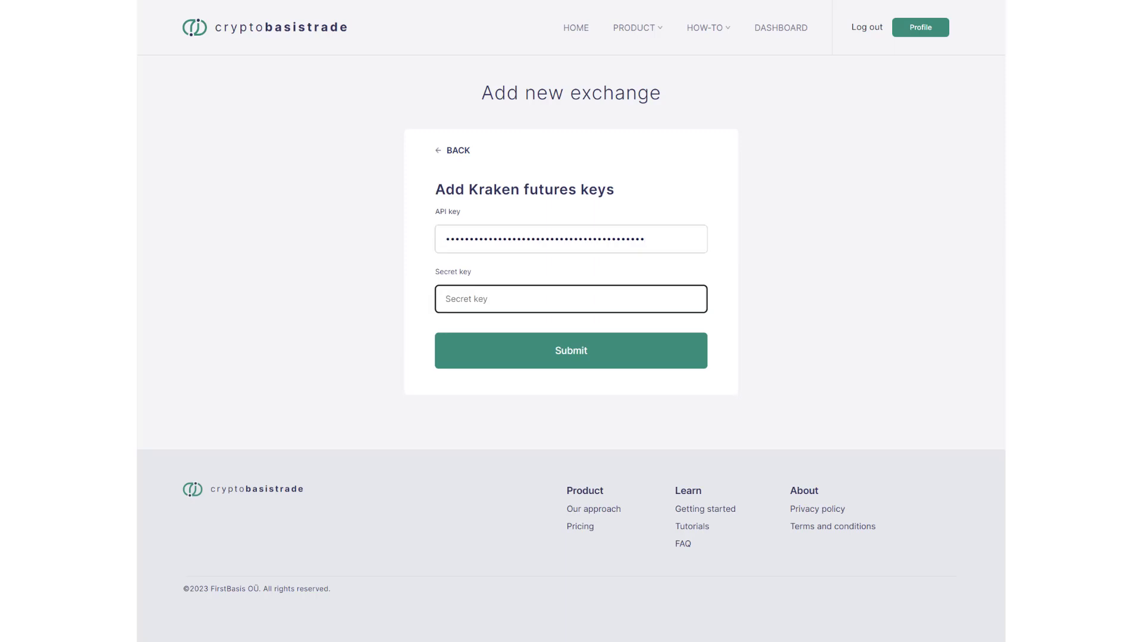
key(ctrl+v)
click(553, 355)
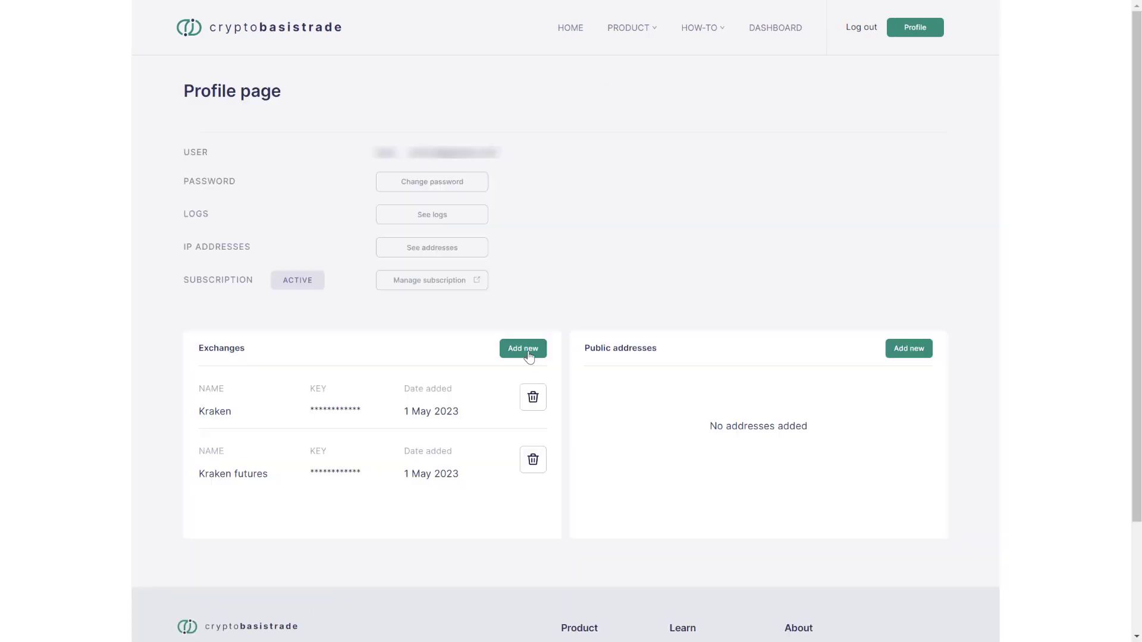
Add Binance futures as a new exchange, pasting in its API key and secret key
click(529, 351)
click(596, 229)
click(596, 237)
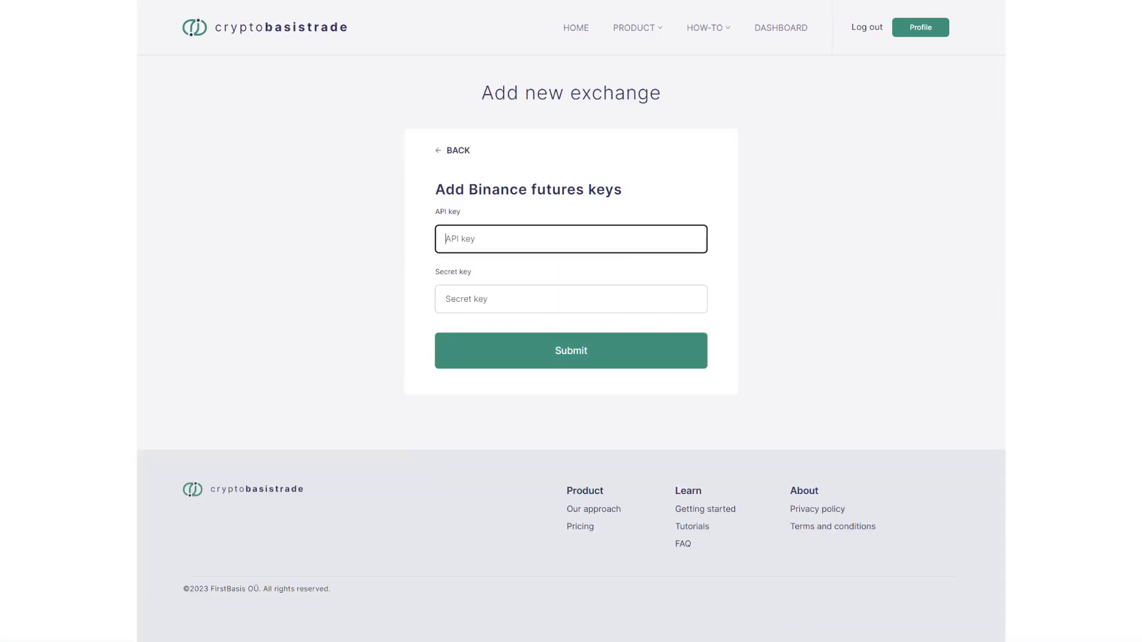
key(ctrl+v)
key(Tab)
key(ctrl+v)
click(556, 352)
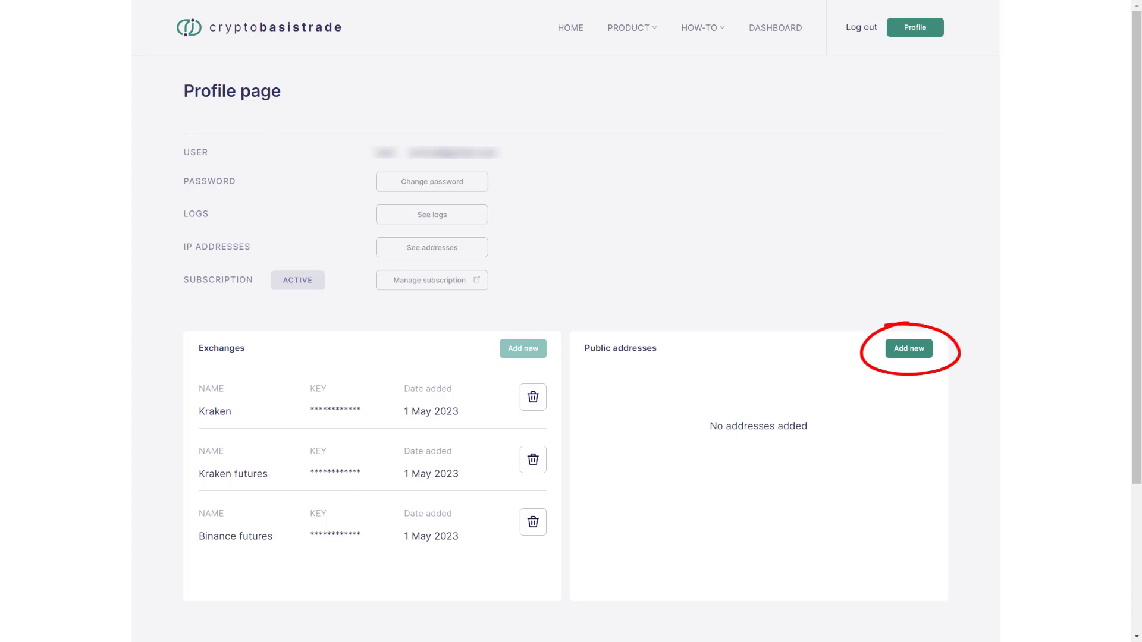
Add a Bitcoin BTC public address to the profile by pasting in the wallet address
click(908, 352)
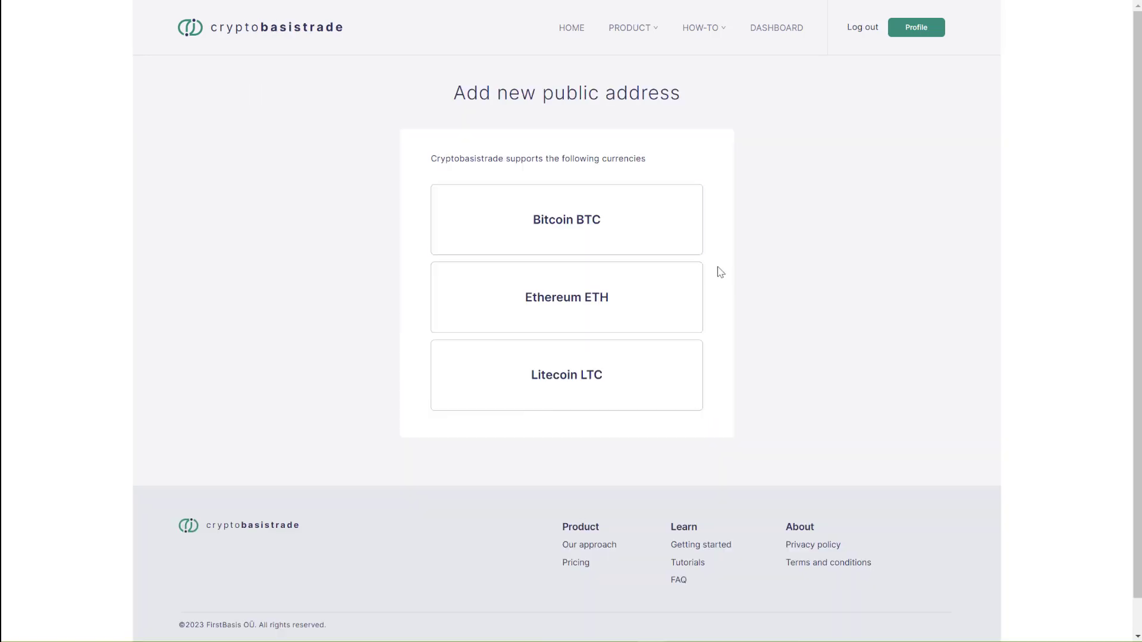
click(658, 245)
click(571, 238)
key(ctrl+v)
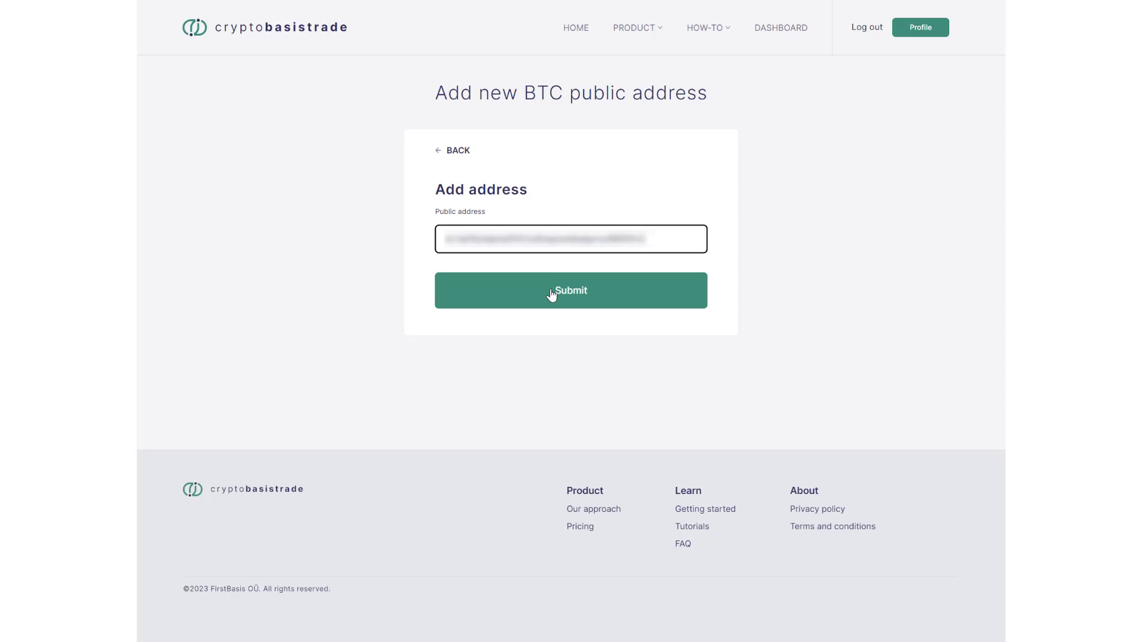
click(553, 292)
Add a second Bitcoin BTC public address to the profile by pasting in another wallet address
click(908, 355)
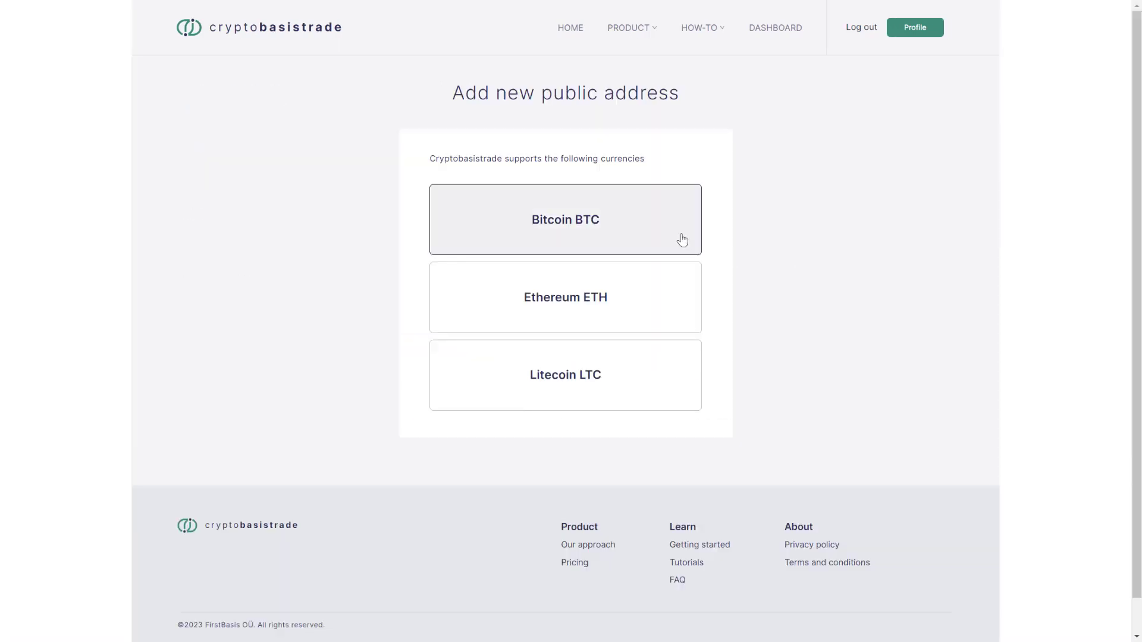
click(625, 222)
key(ctrl+v)
click(558, 293)
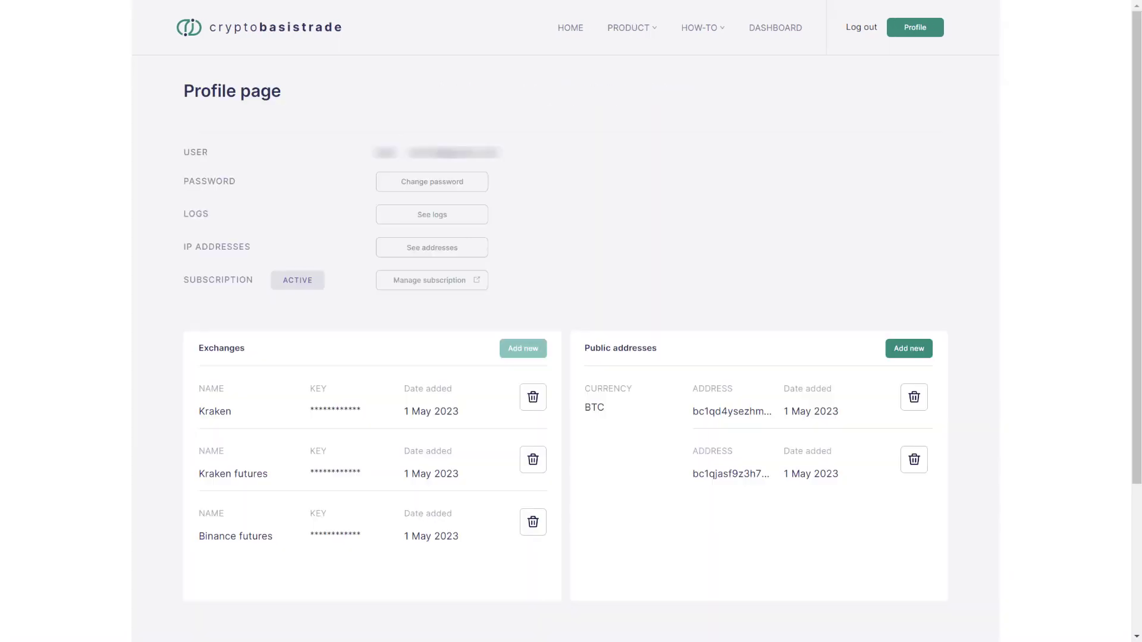
Add an Ethereum ETH public address to the profile by pasting in the wallet address
click(906, 355)
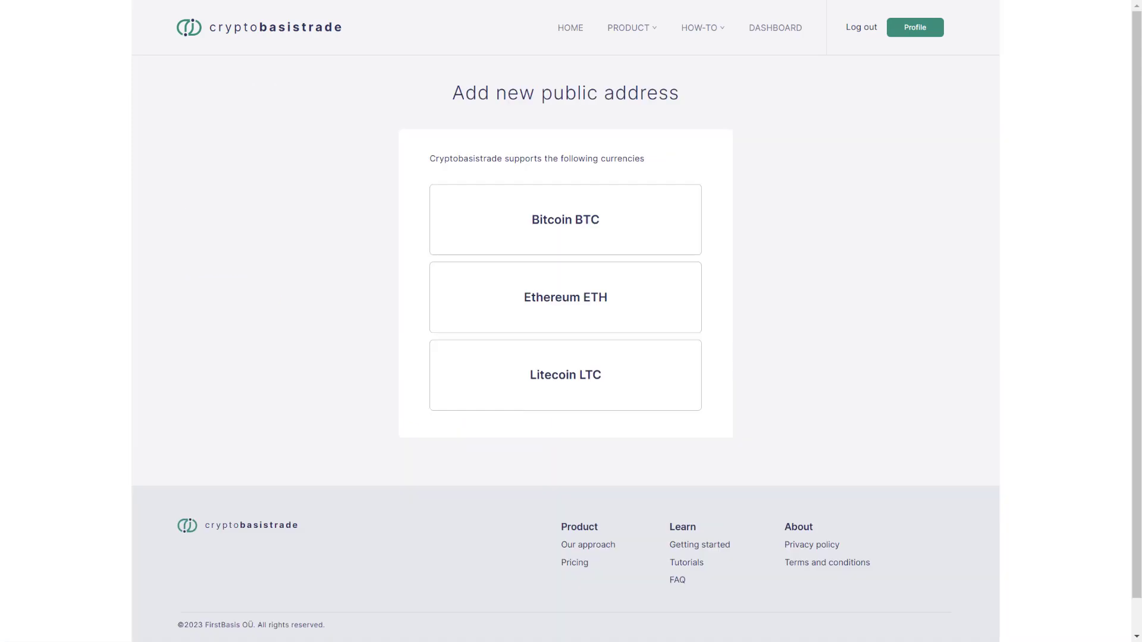
click(578, 312)
key(ctrl+v)
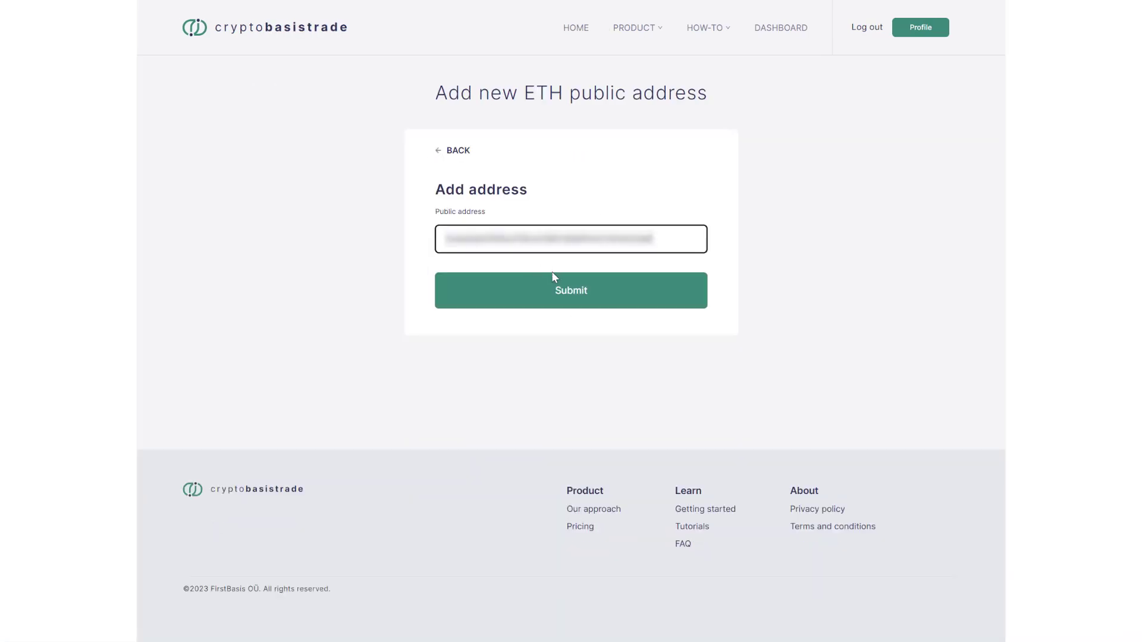
click(564, 287)
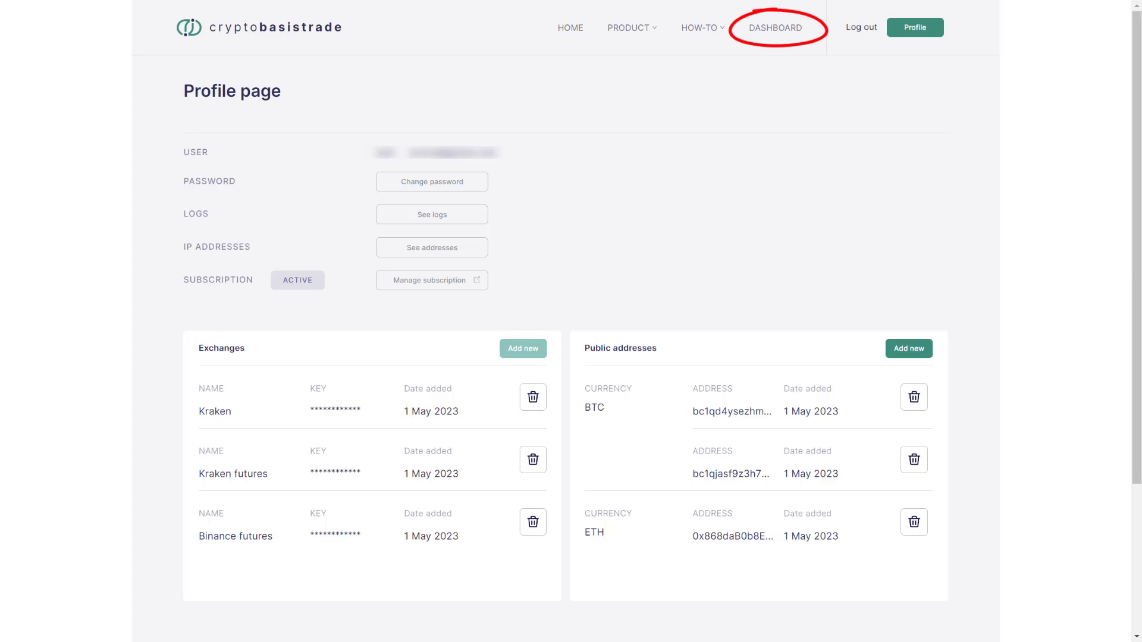
Open the dashboard, look over the balances, new-investment area and open positions, and break the balance down by currency
click(784, 30)
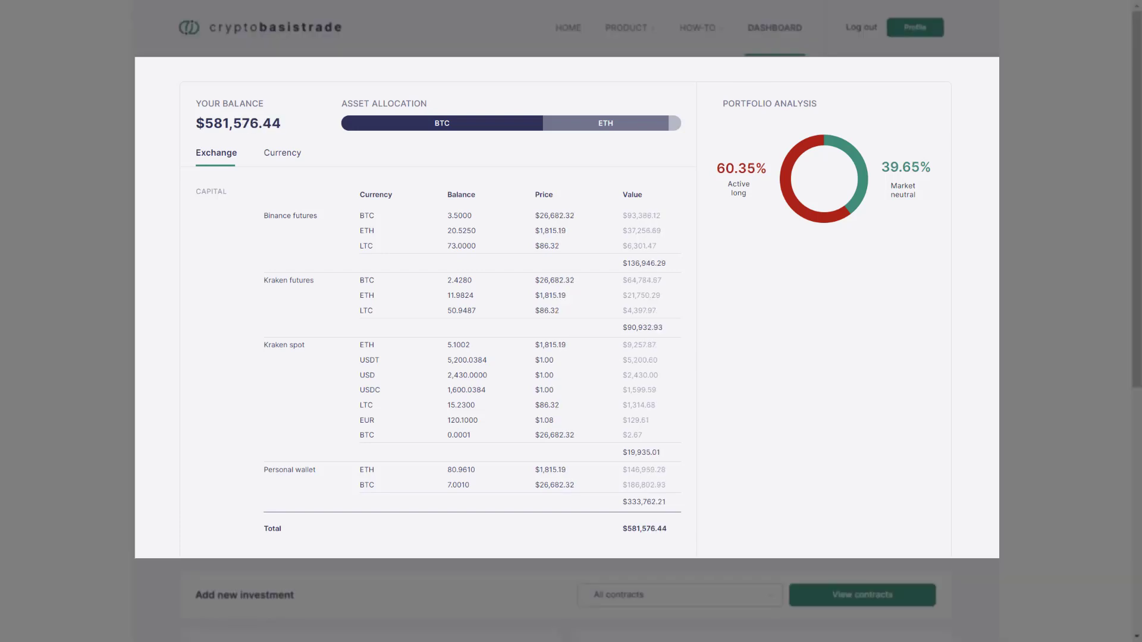
scroll(571, 321, down, 5)
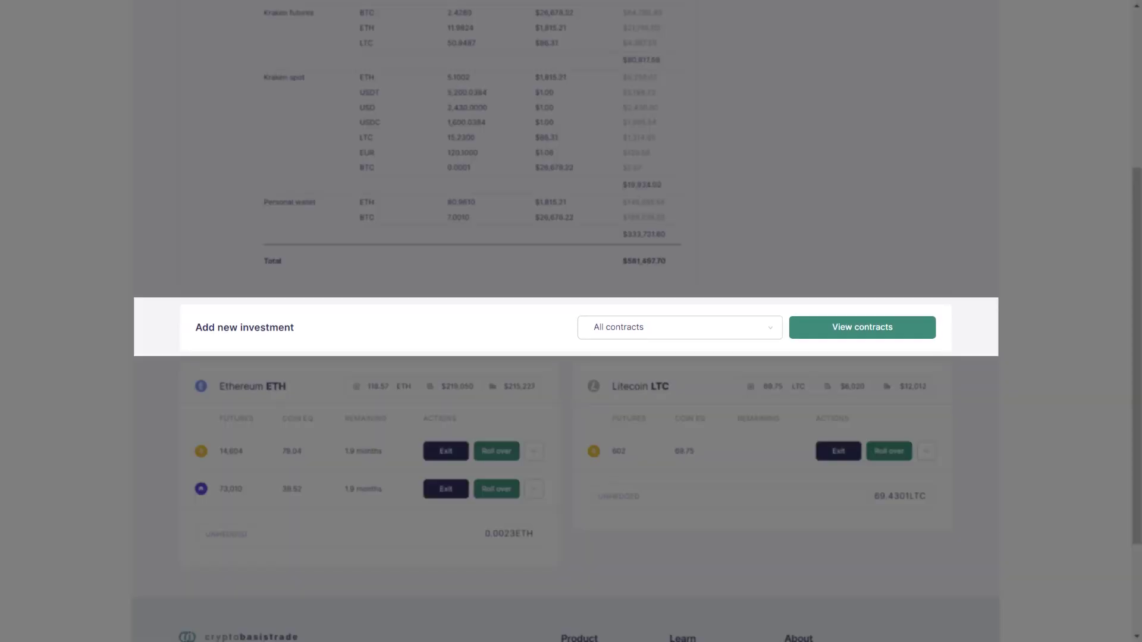
scroll(571, 321, down, 3)
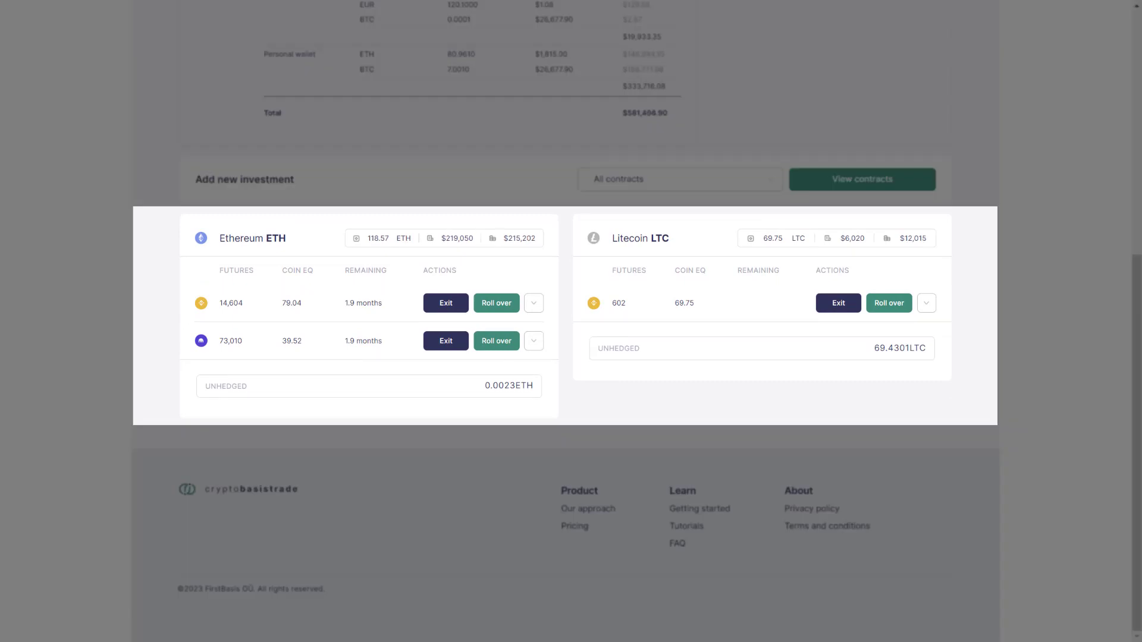
scroll(571, 321, up, 7)
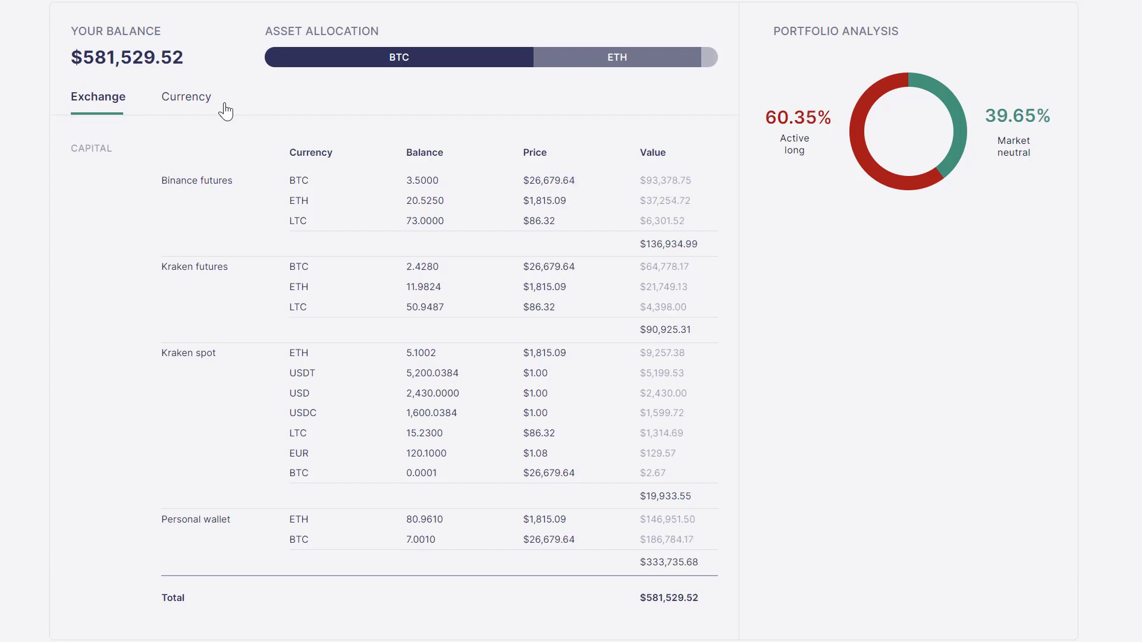
click(191, 108)
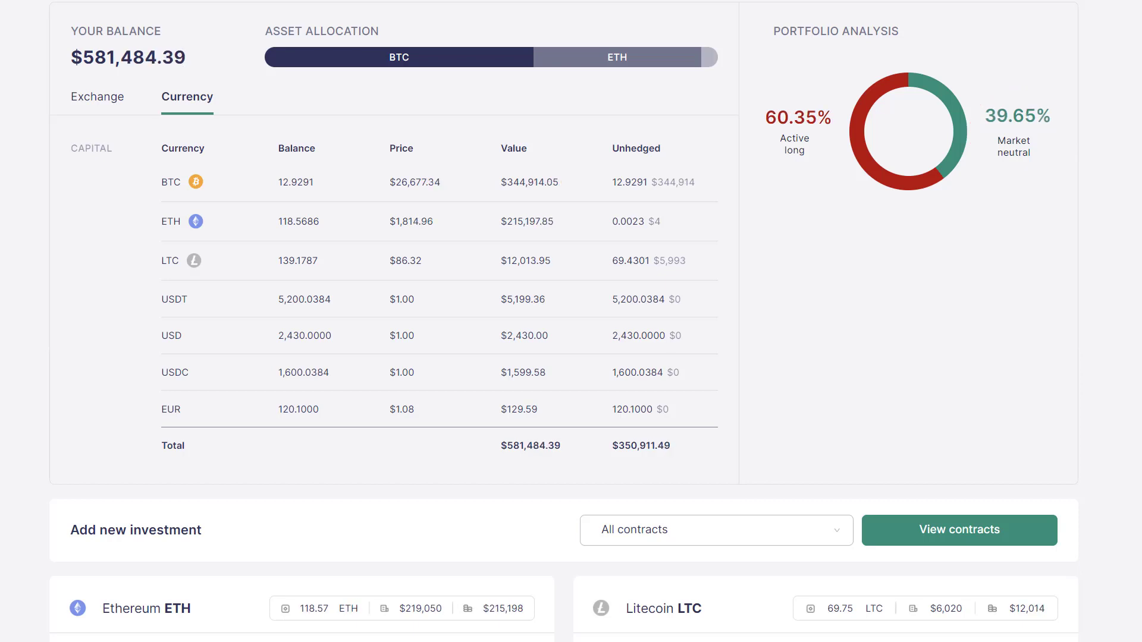
View the BTC contracts available for a new investment with their maturities and yields, and close the list
scroll(571, 321, down, 5)
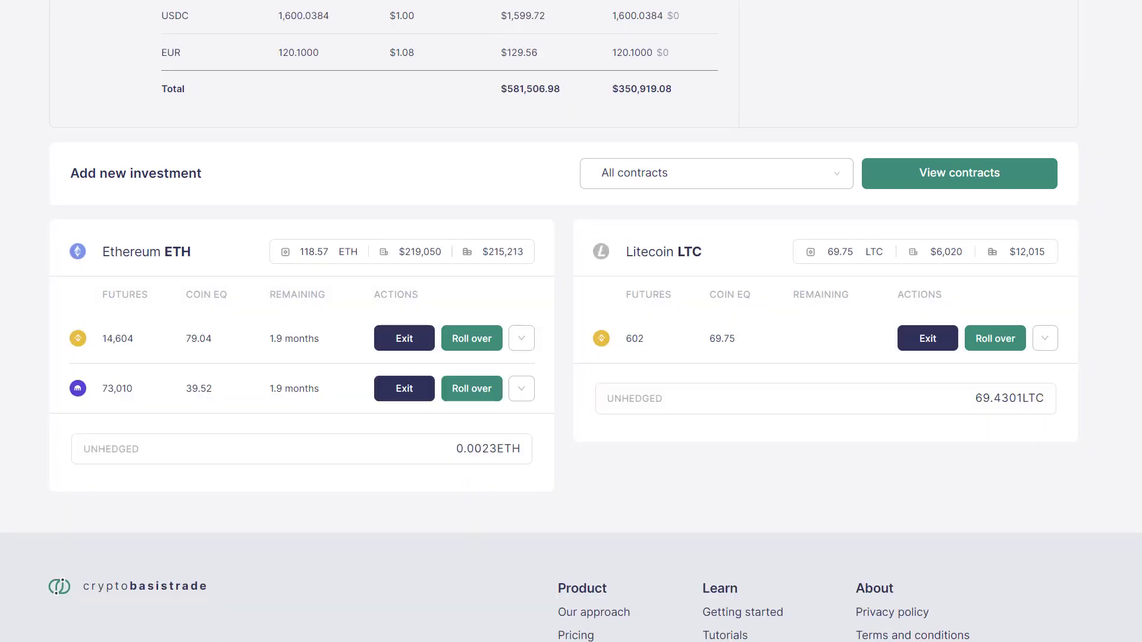
click(815, 182)
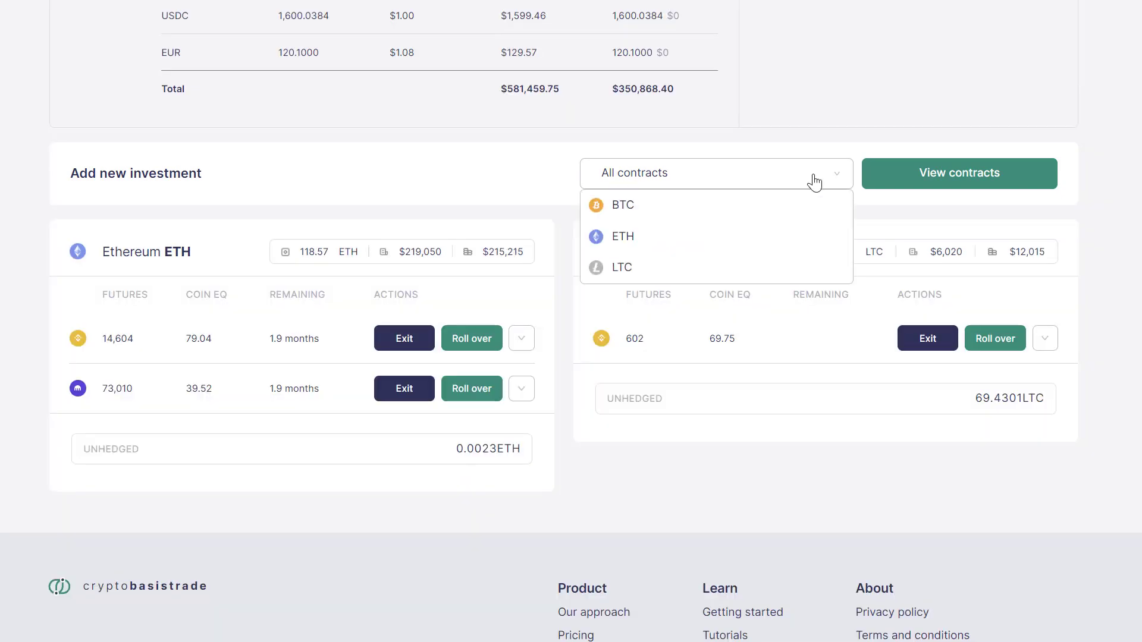
click(809, 205)
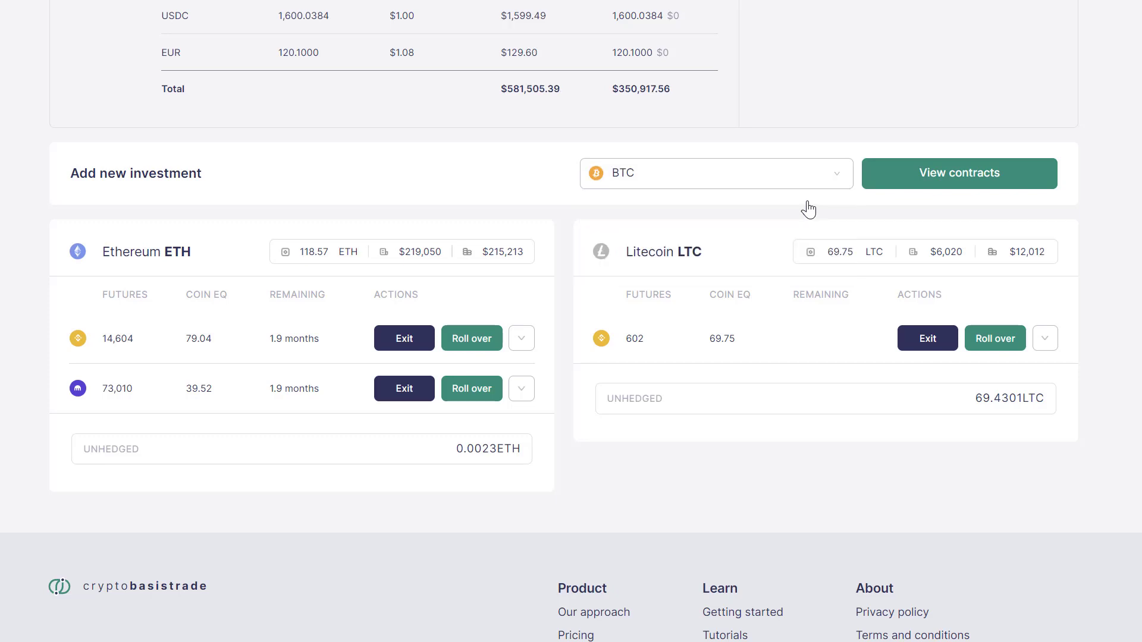
click(973, 171)
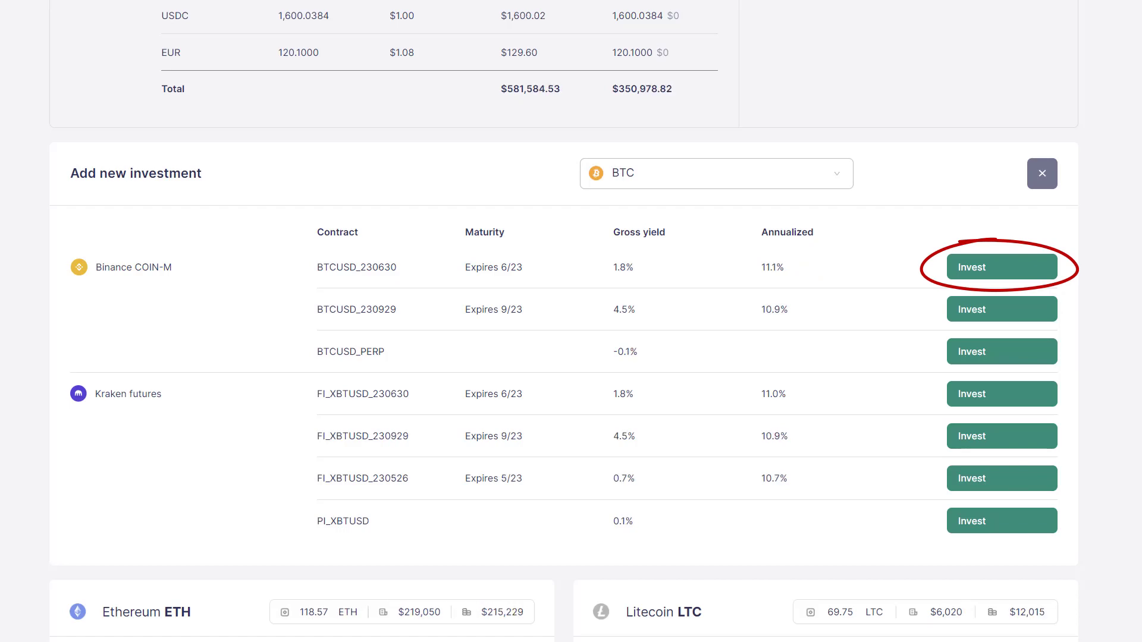
click(1040, 175)
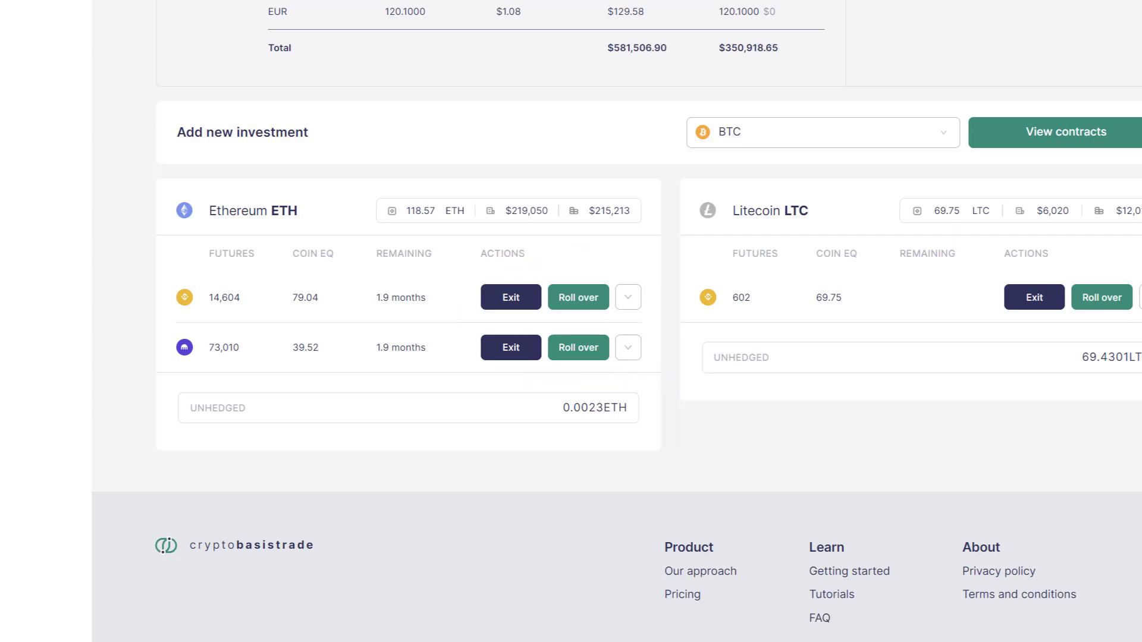
Inspect the contract details and safety margin of the 14,604 Ethereum futures position, and collapse them
click(628, 297)
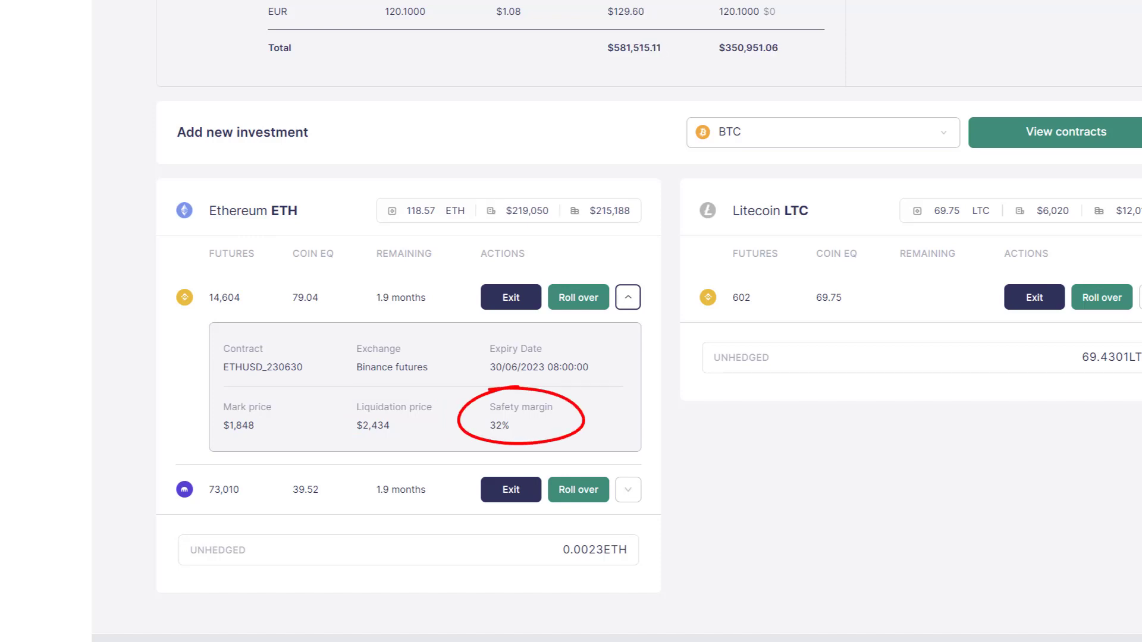
click(628, 297)
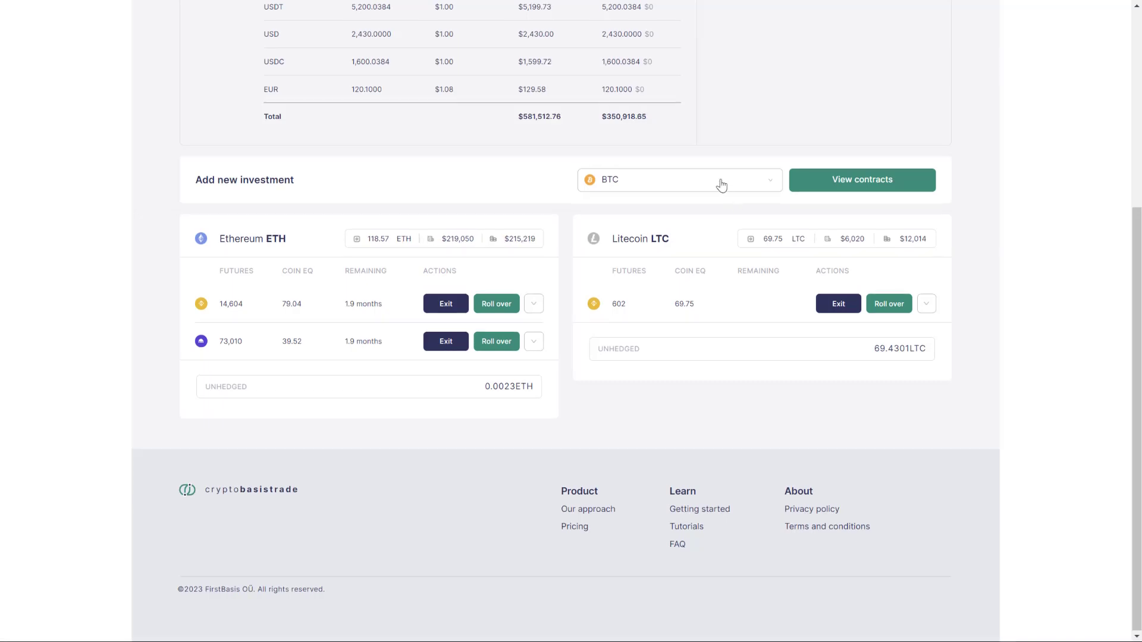
List the ETH contracts for a new investment and start investing in the Binance COIN-M contract ETHUSD_230630
click(721, 182)
click(716, 230)
click(839, 189)
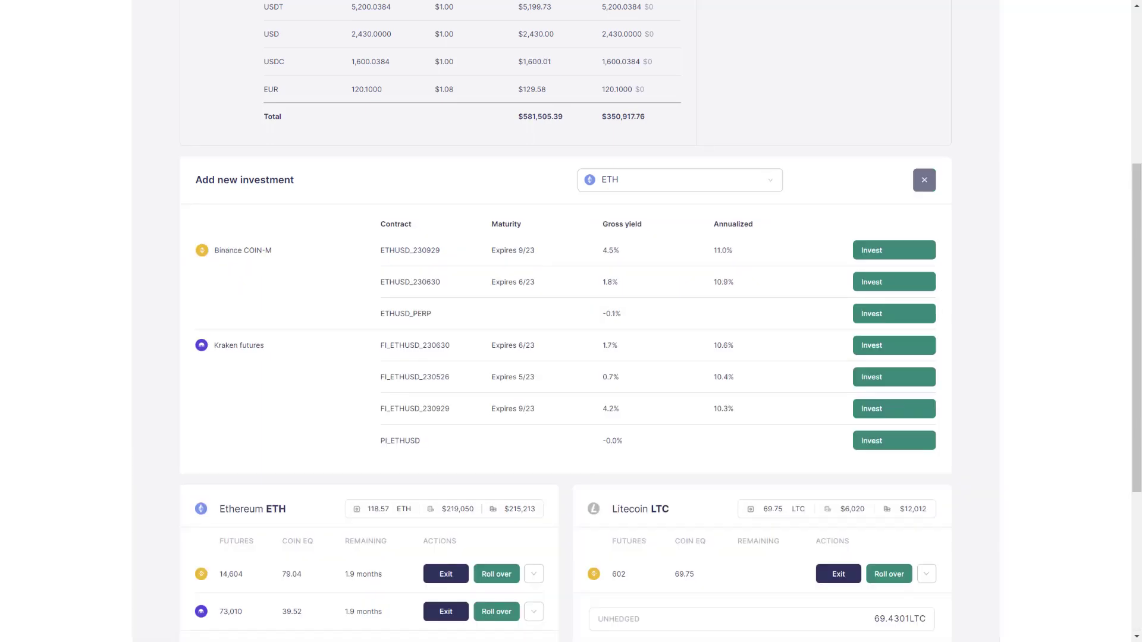
click(881, 280)
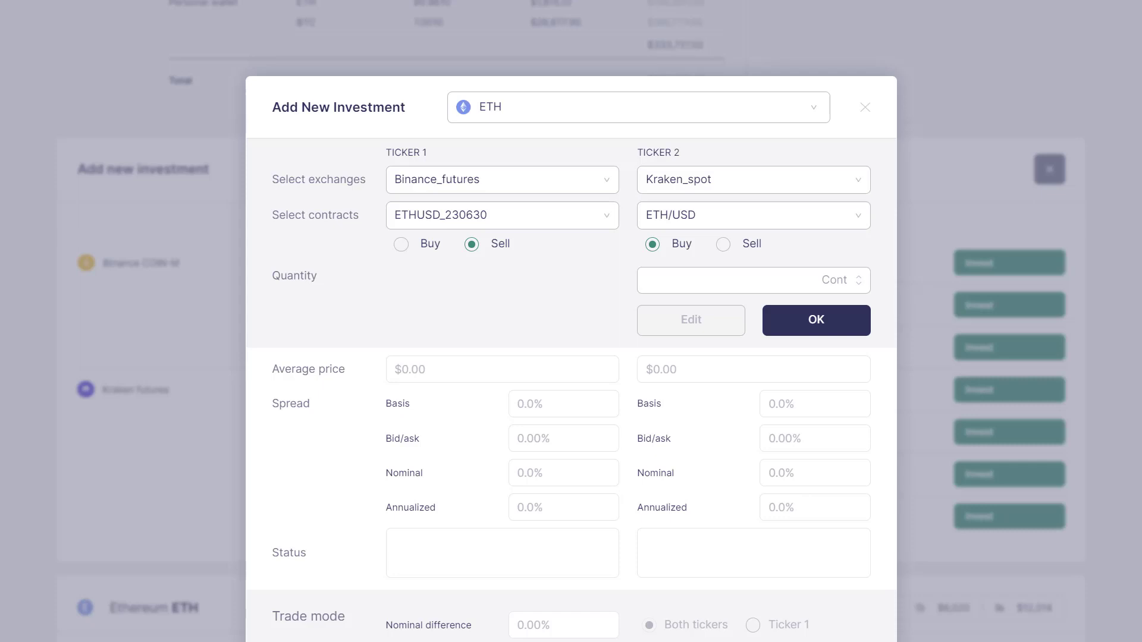
Set ticker 2 to the Binance_futures exchange with contract ETHUSD_230929 and switch its side to Sell
click(844, 181)
click(835, 212)
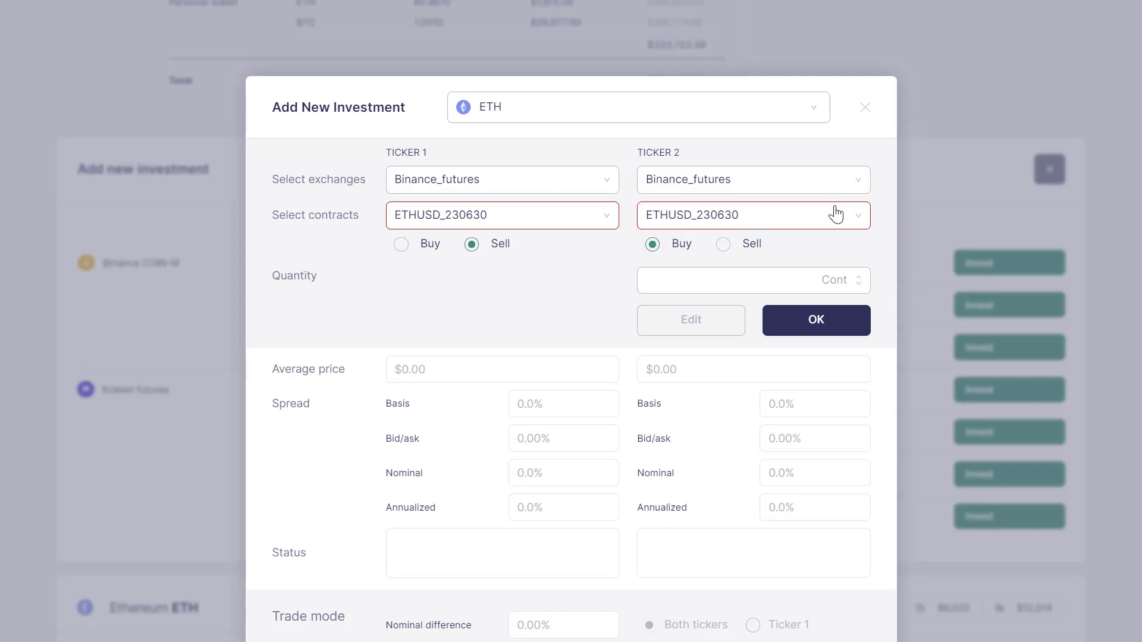
click(829, 220)
click(821, 238)
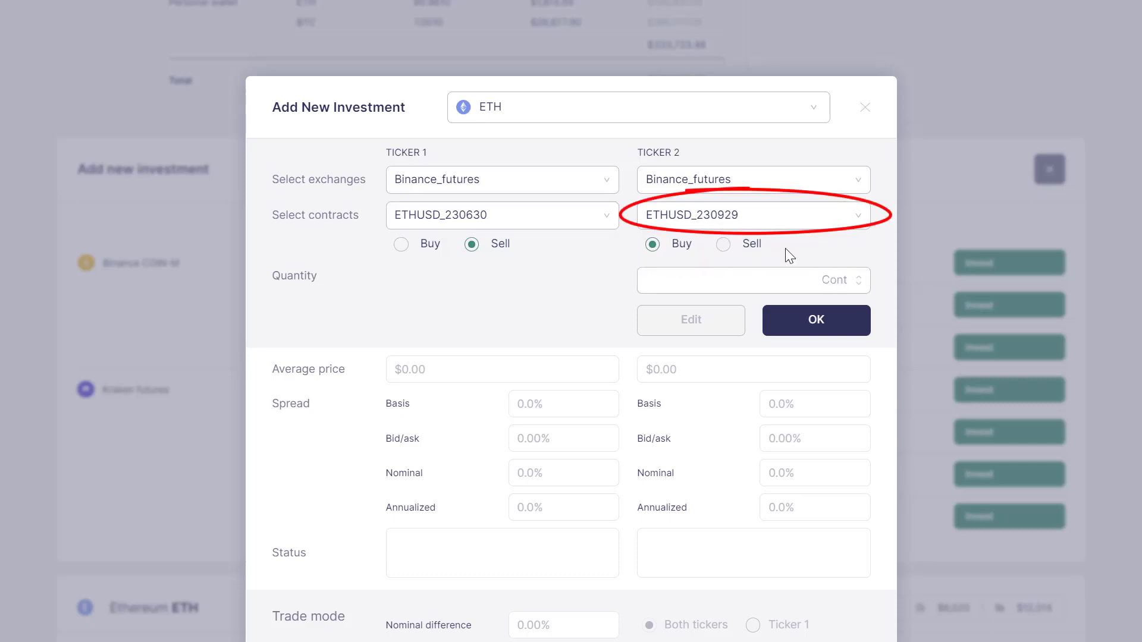
click(723, 244)
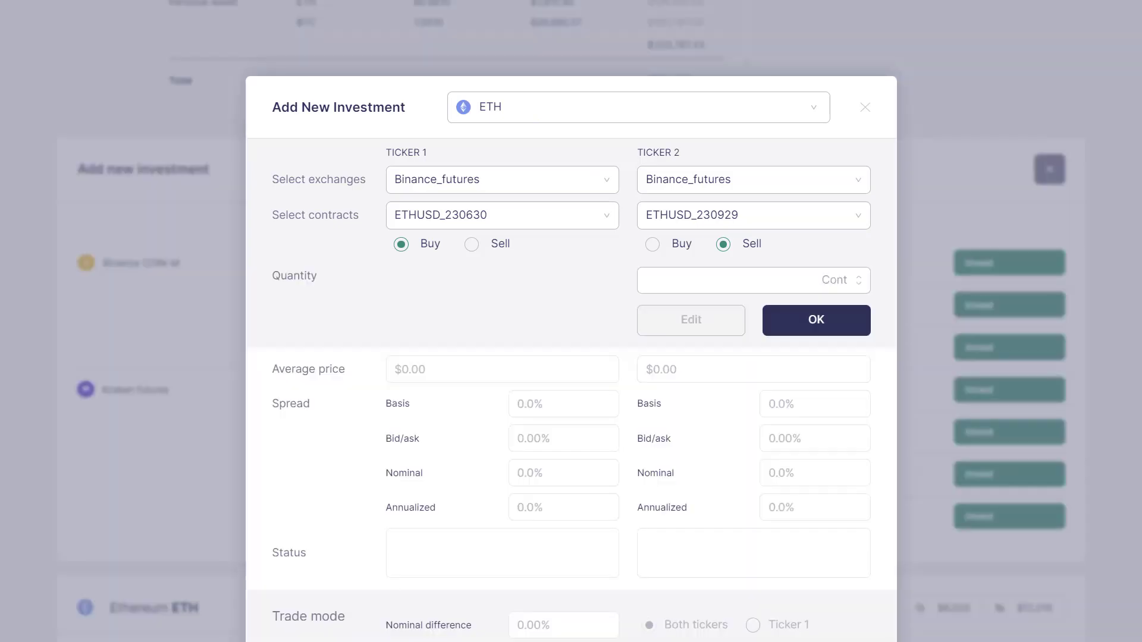
Set ticker 2 to the Kraken_spot exchange with contract ETH/USD, and switch ticker 2 to Buy and ticker 1 to Sell
click(831, 192)
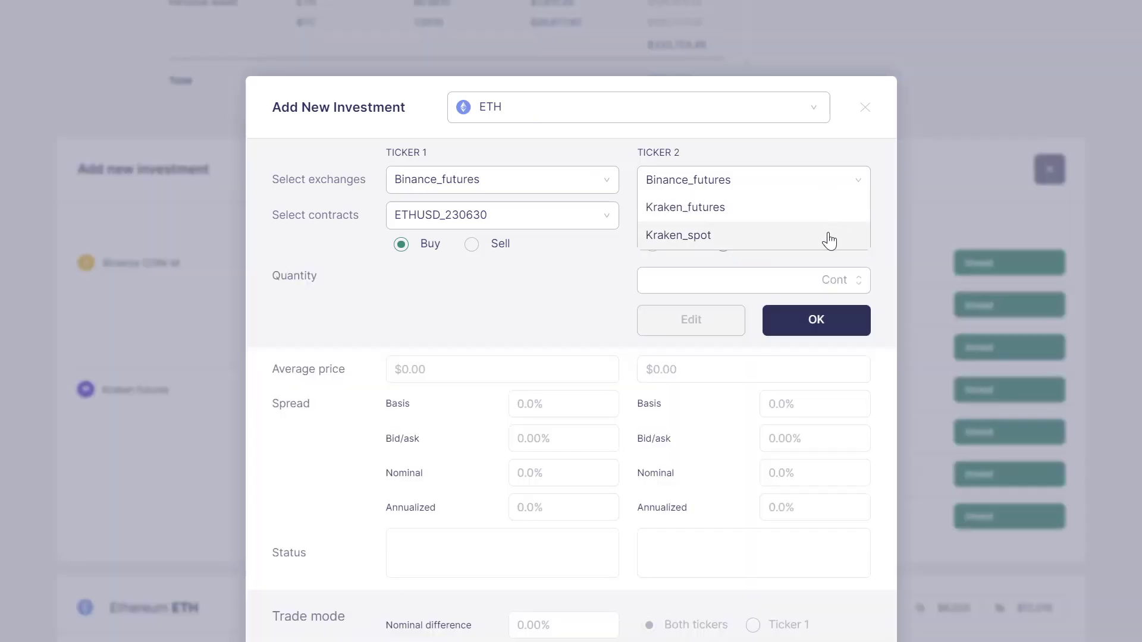
click(827, 239)
click(828, 224)
click(822, 244)
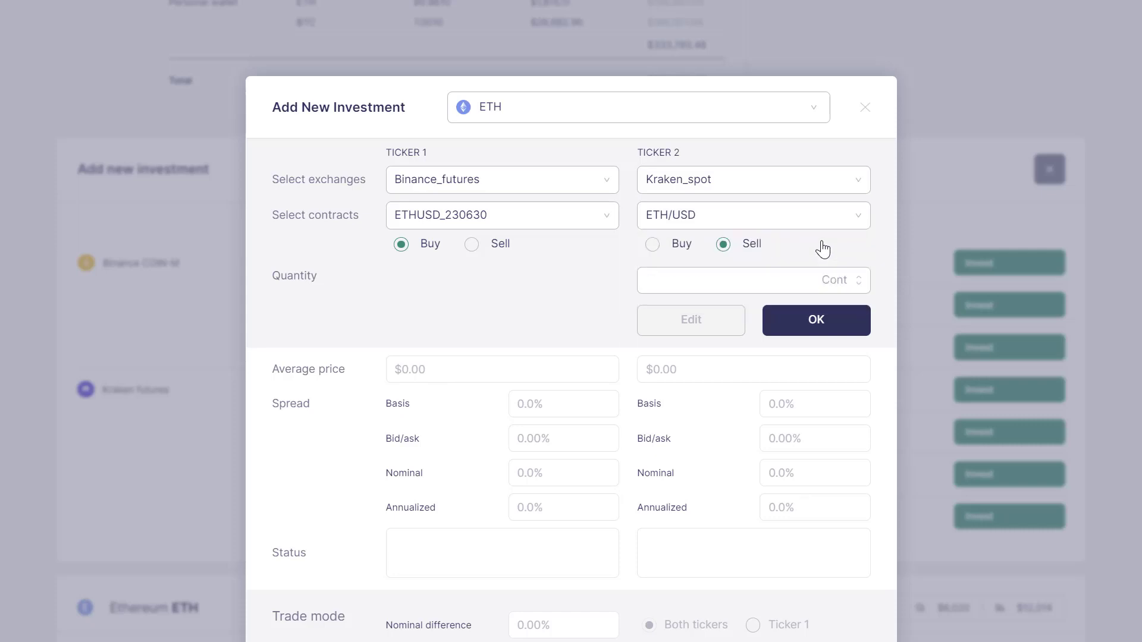
click(655, 249)
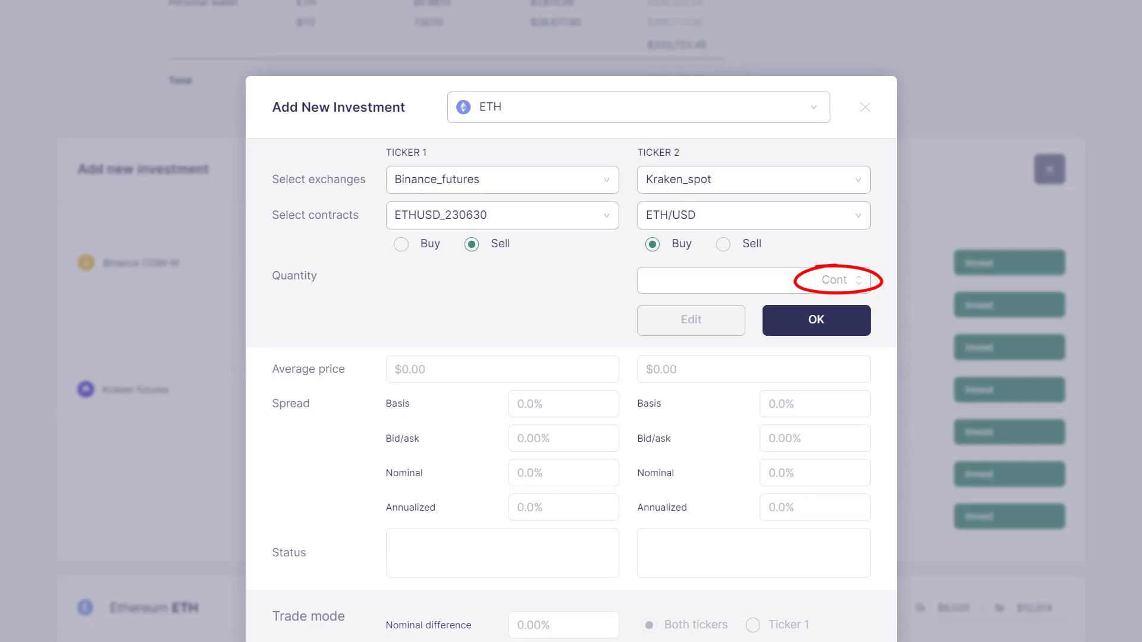
Change the quantity unit to ETH, set the quantity to 15, and confirm the ticker settings
click(829, 289)
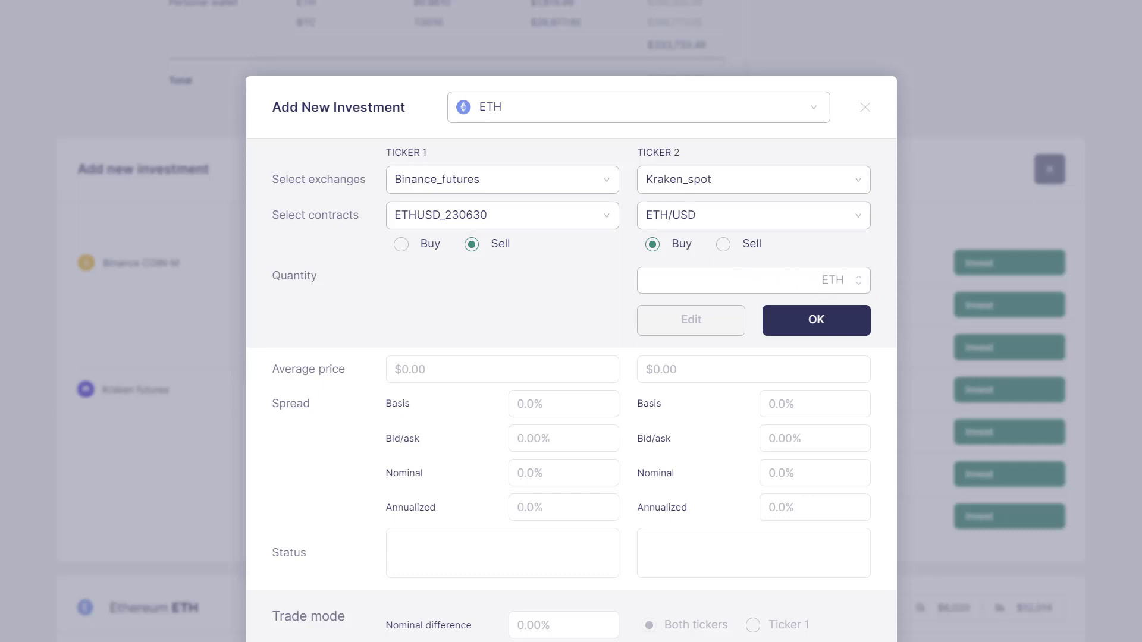
text(15)
click(798, 311)
Try the trade mode for Ticker 1 only, and switch back to Both tickers
scroll(798, 311, down, 3)
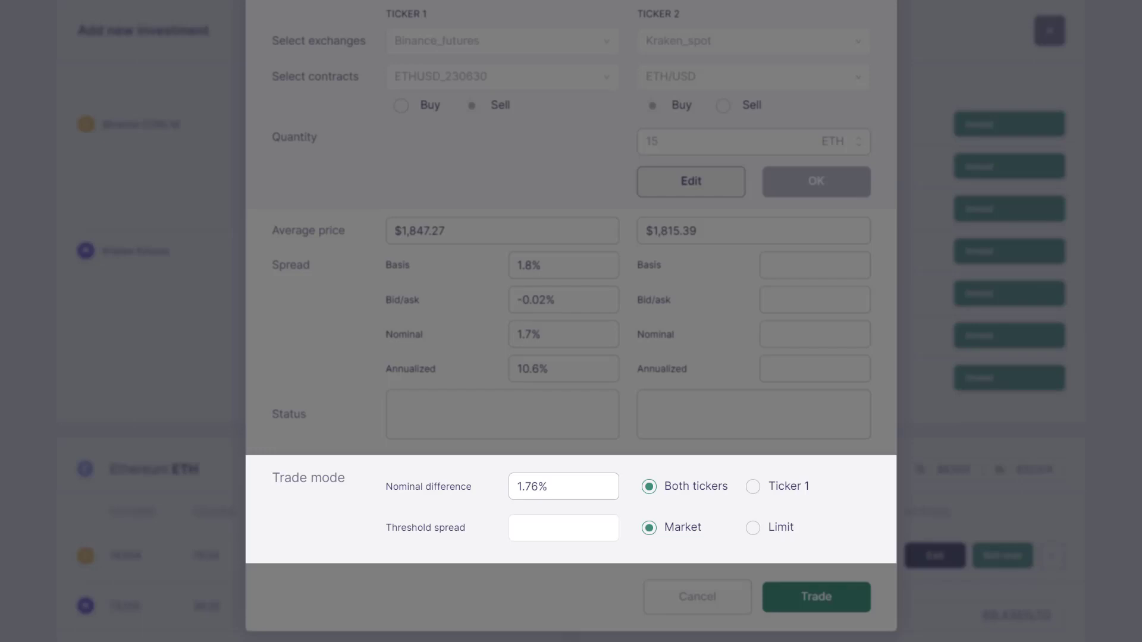
scroll(571, 322, down, 1)
scroll(571, 321, down, 1)
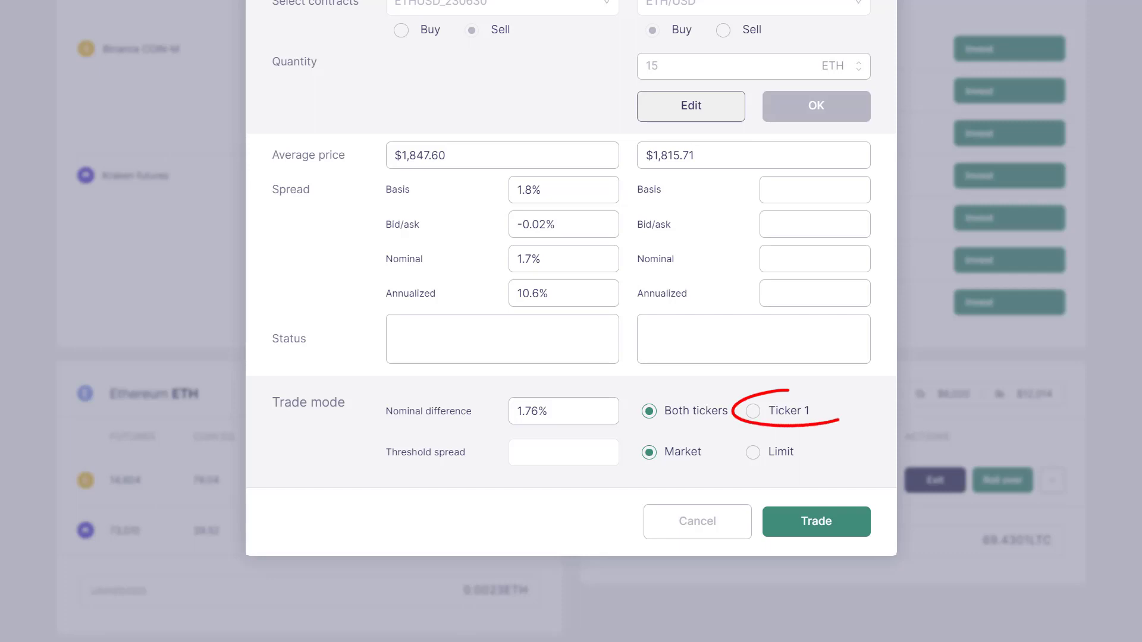
scroll(571, 322, up, 4)
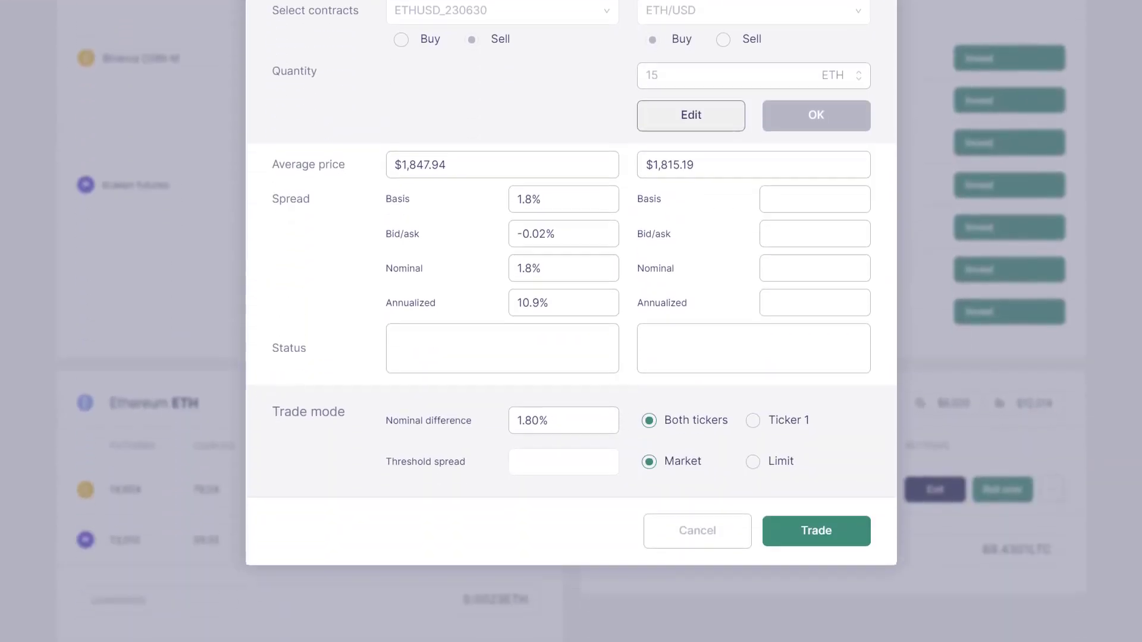
click(752, 411)
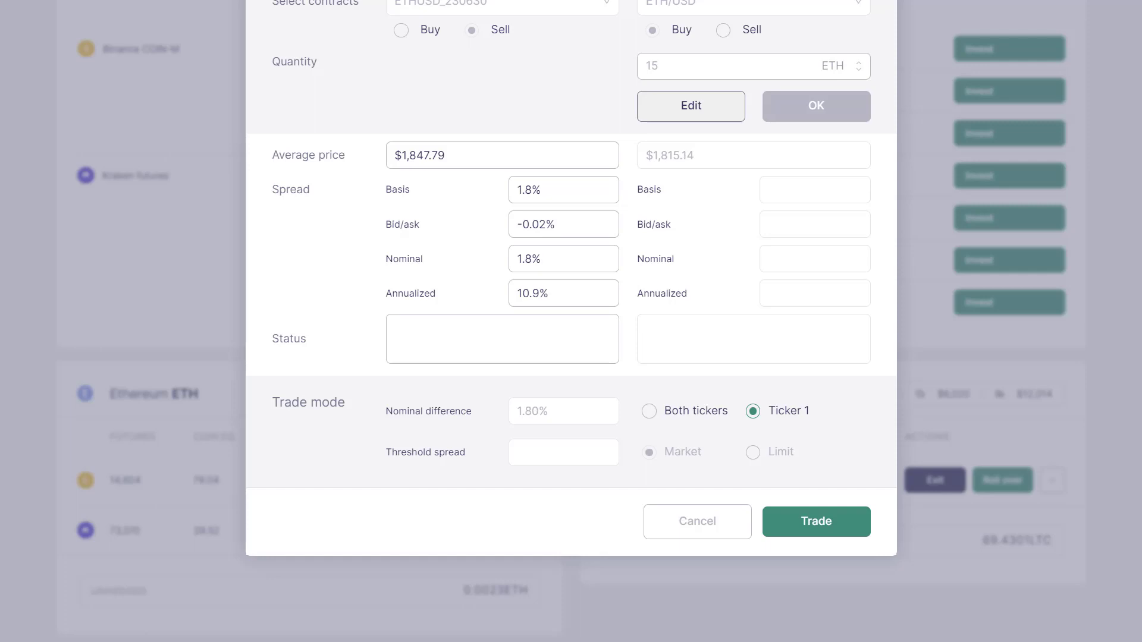
click(651, 410)
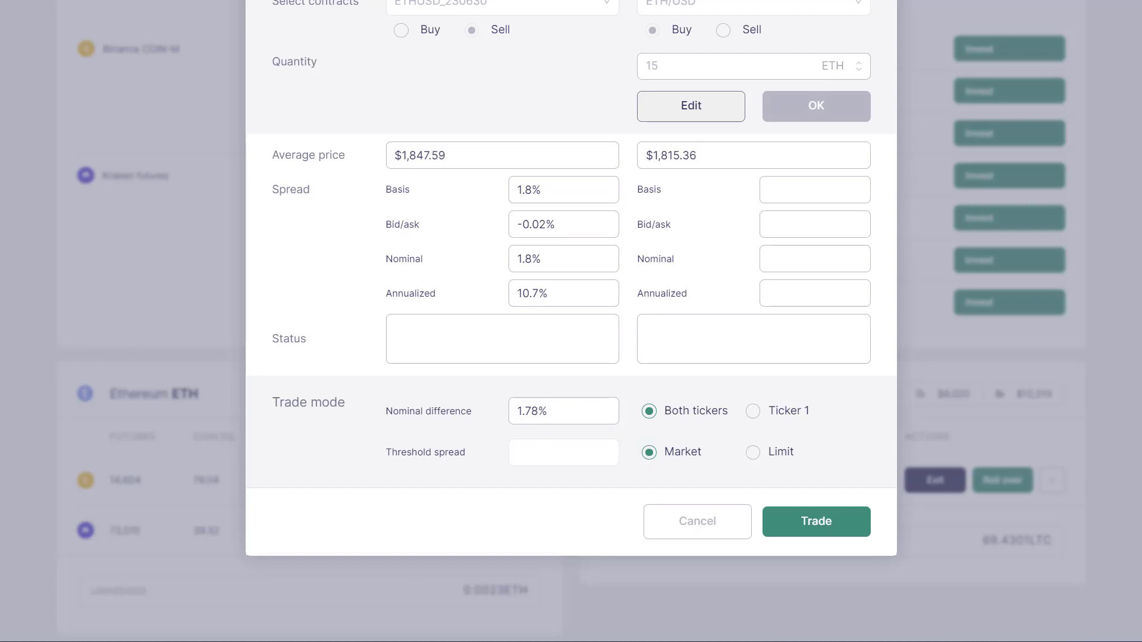
Start a limit trade on both tickers with a threshold spread of 1.82, and cancel the trade in progress
click(752, 452)
text(1.82)
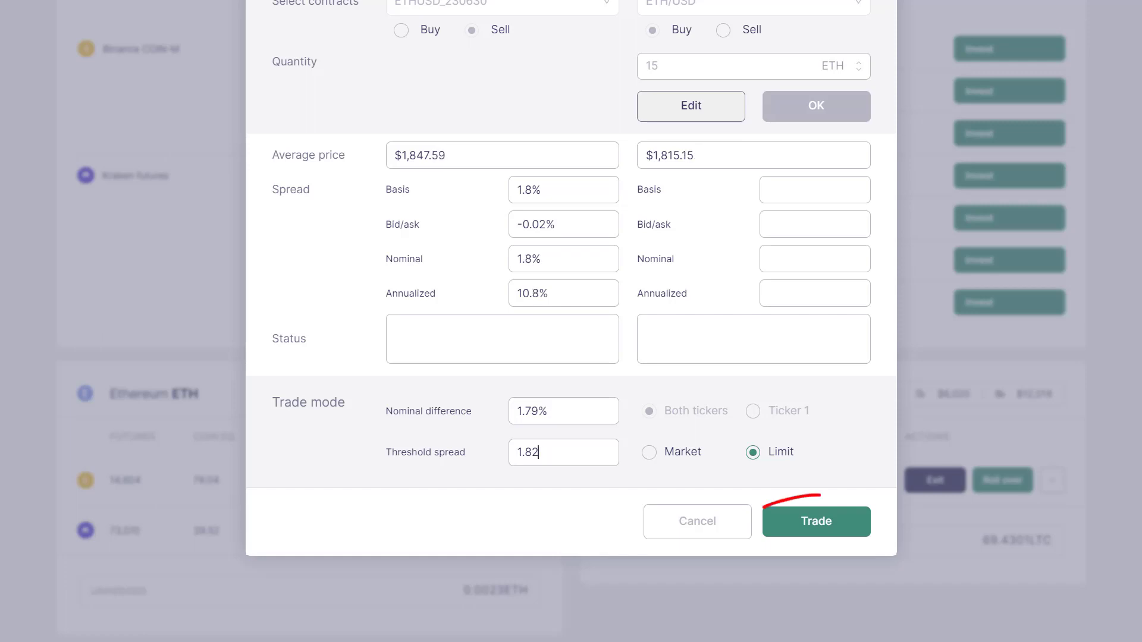
click(823, 527)
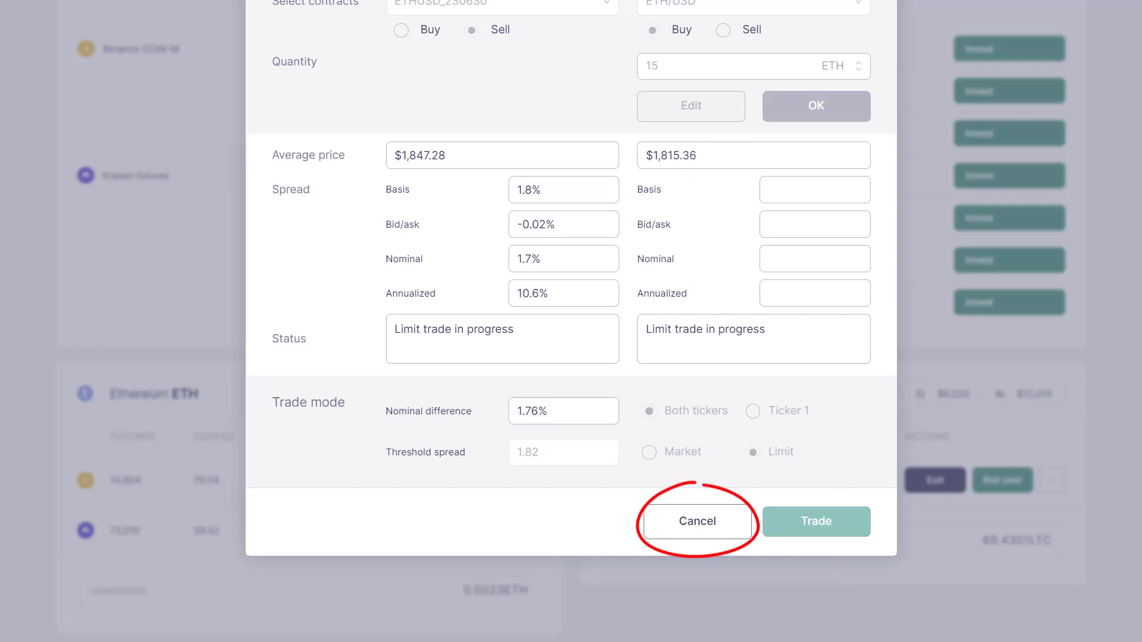
click(700, 538)
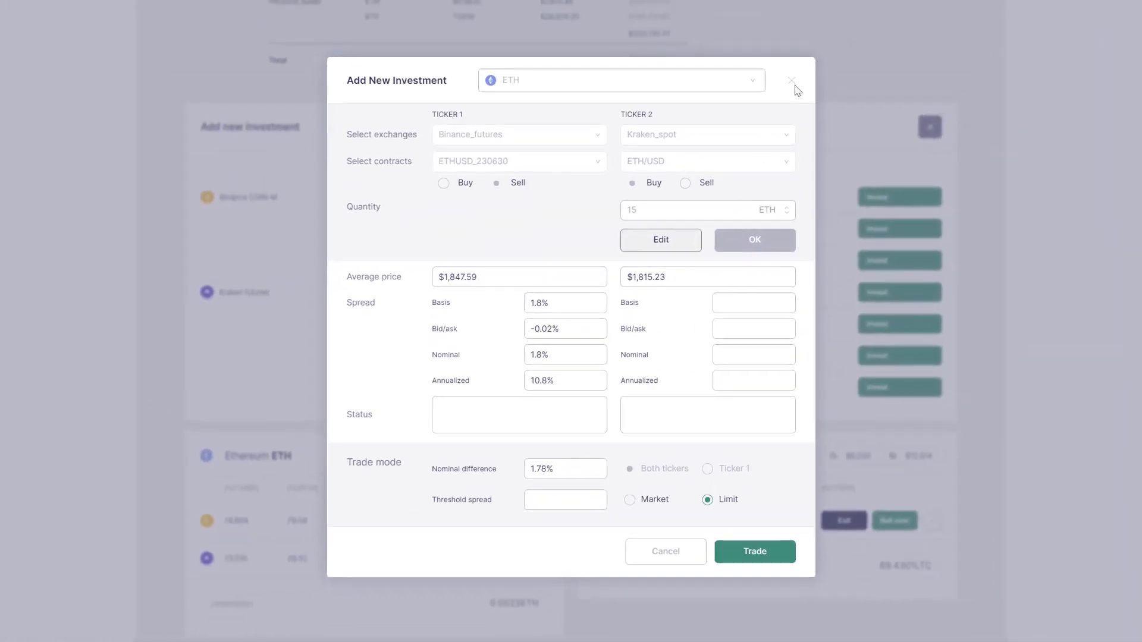
Close the new investment form and the ETH contracts list, and return to the balance overview of the dashboard
click(791, 81)
click(931, 130)
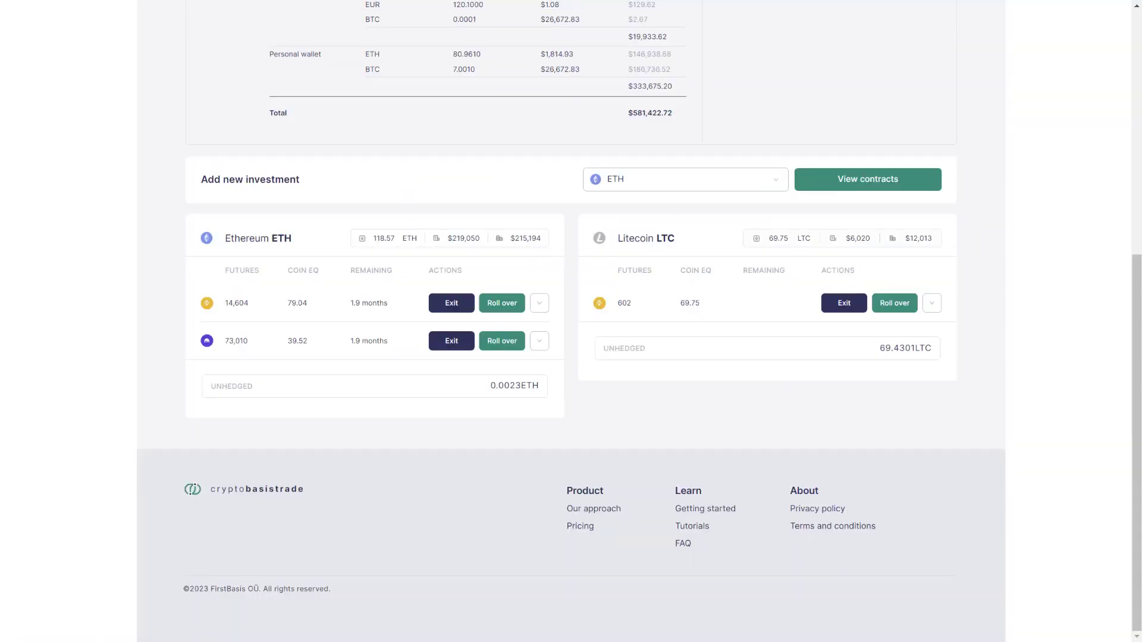
scroll(931, 132, up, 7)
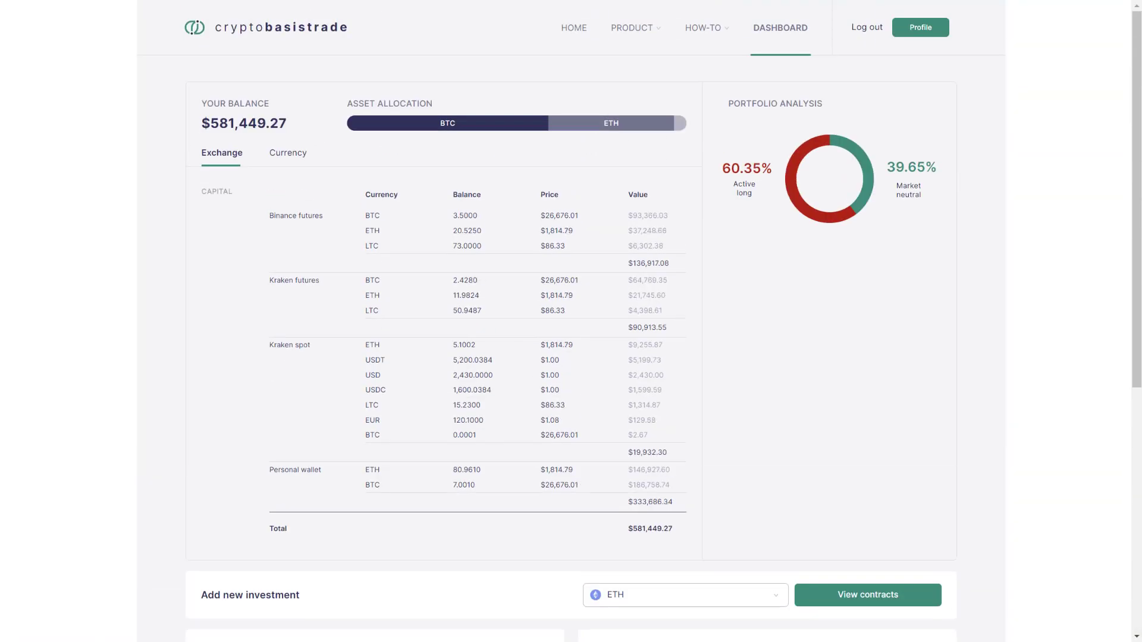